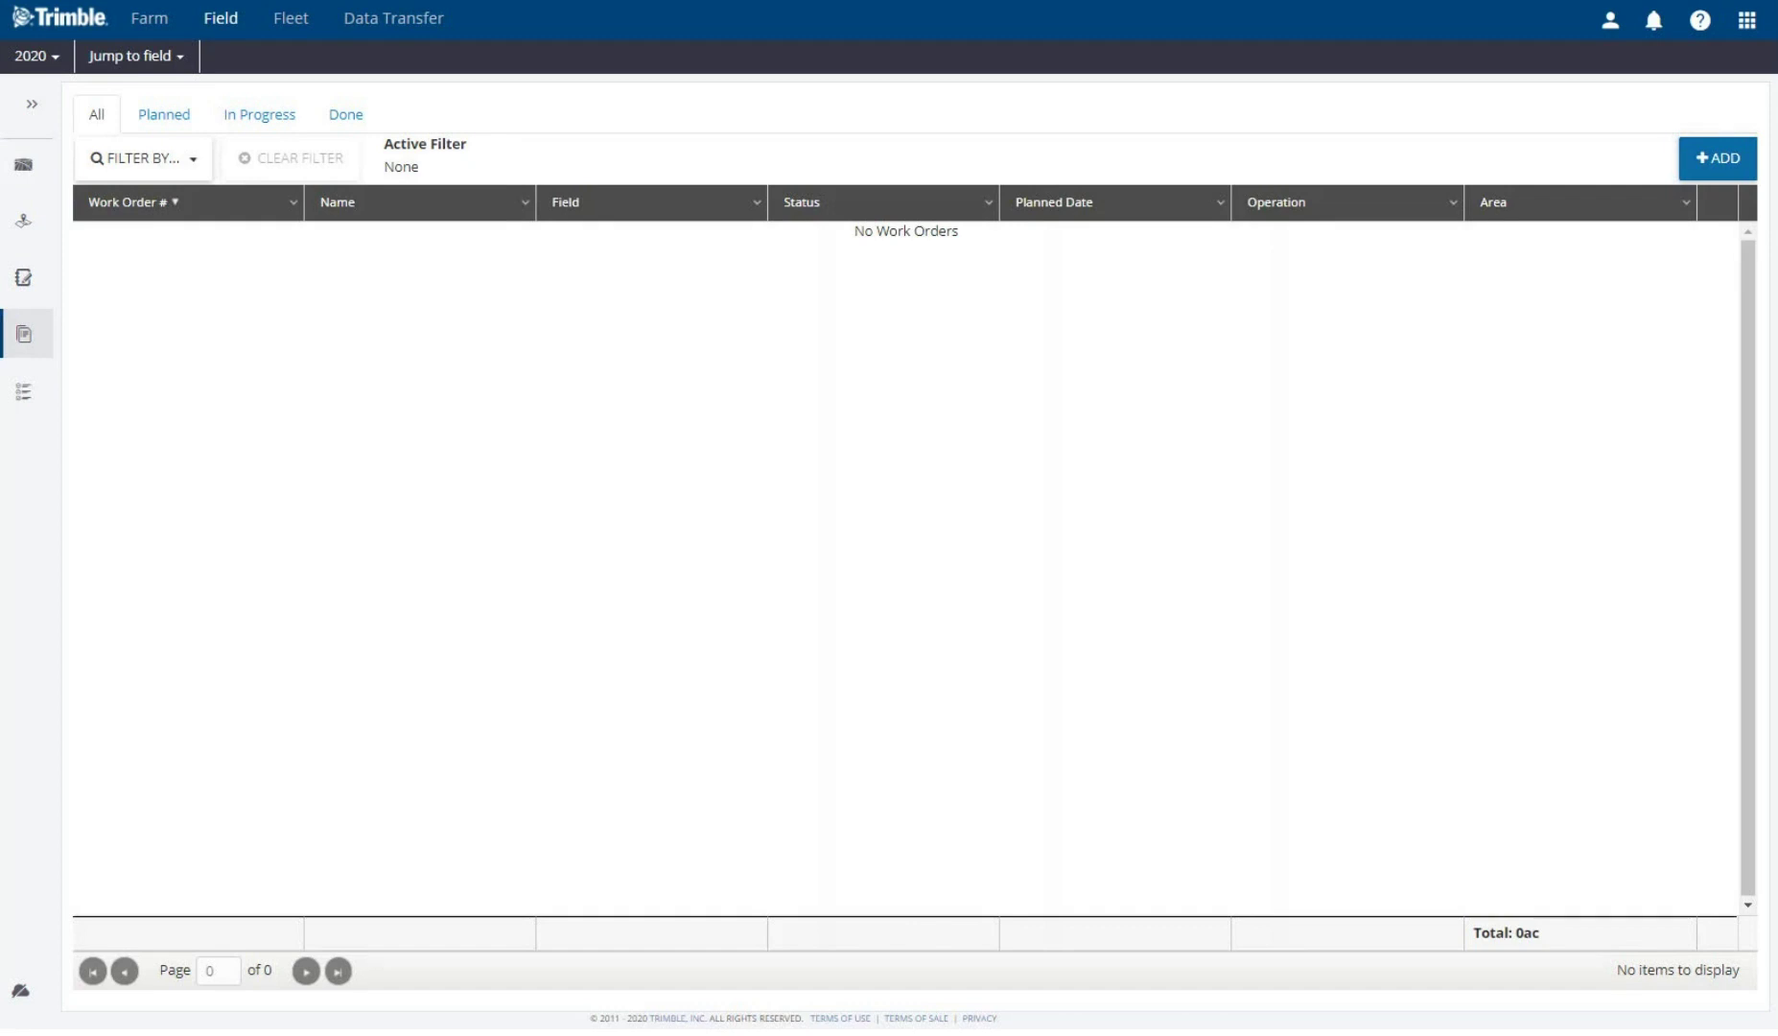
Create a Trimble display Tillage work order with Training Field 1 as its field
{"action": "left_click", "coordinate": [1695, 179]}
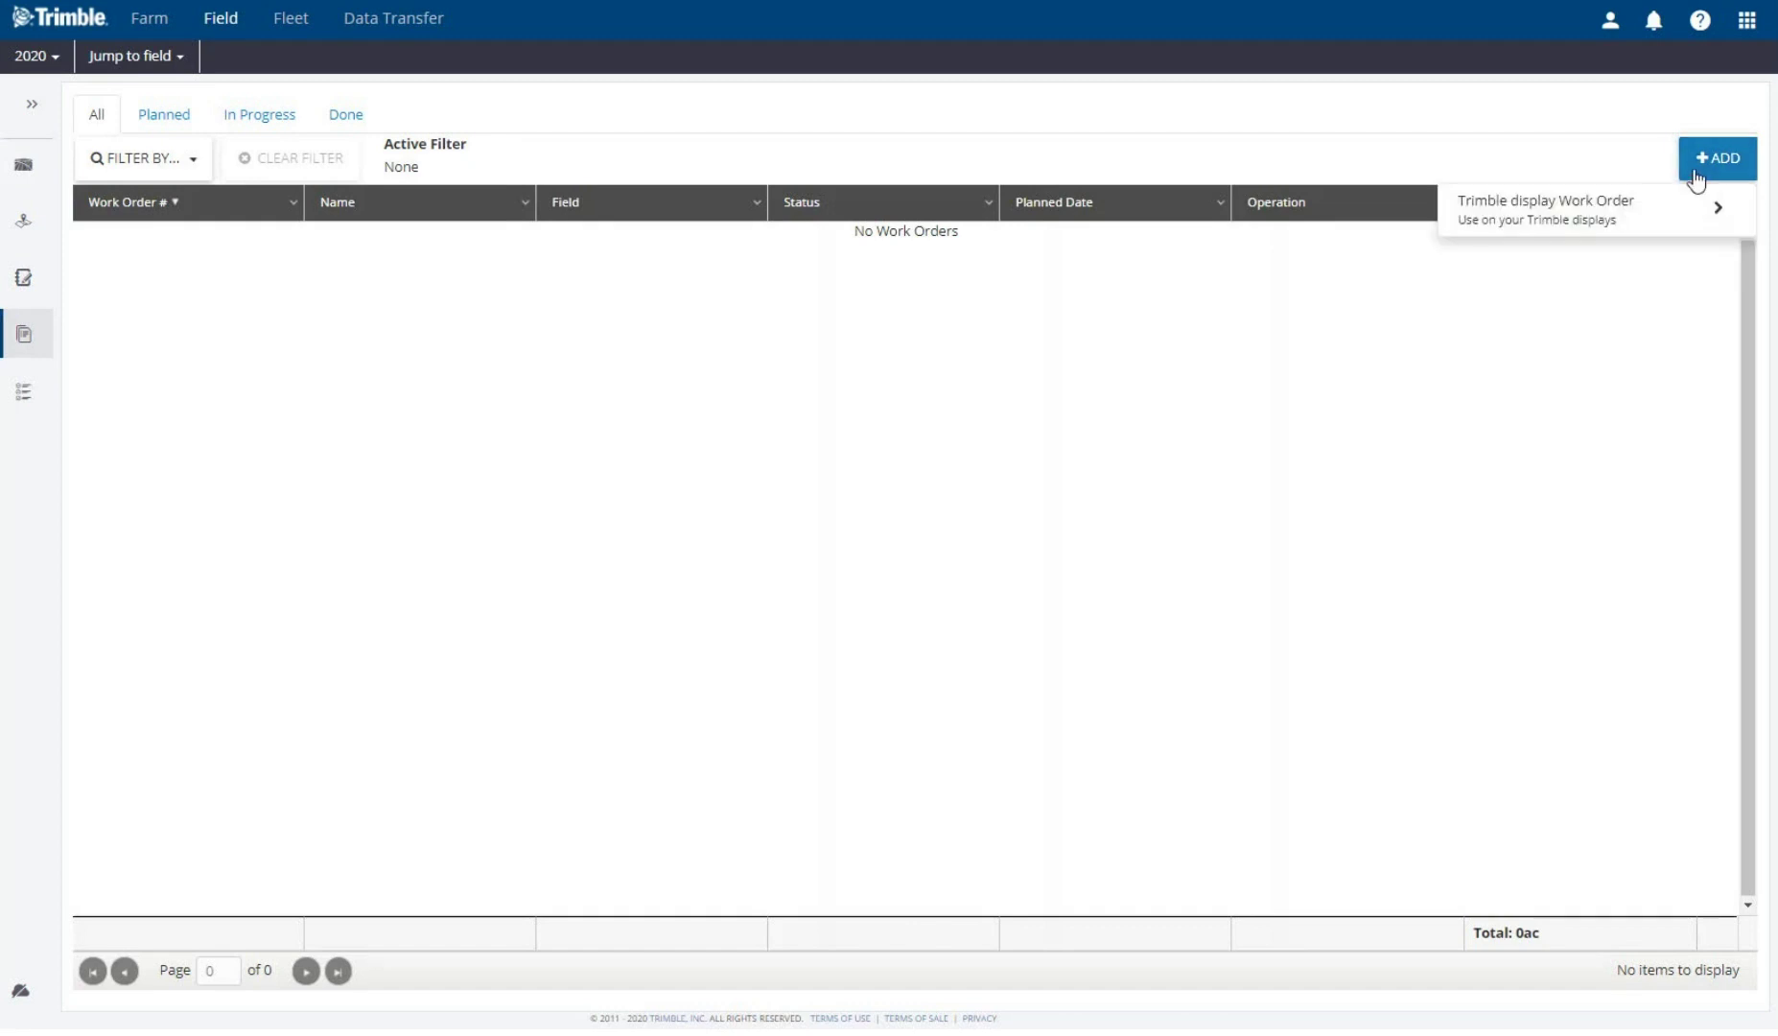
{"action": "mouse_move", "coordinate": [1613, 203]}
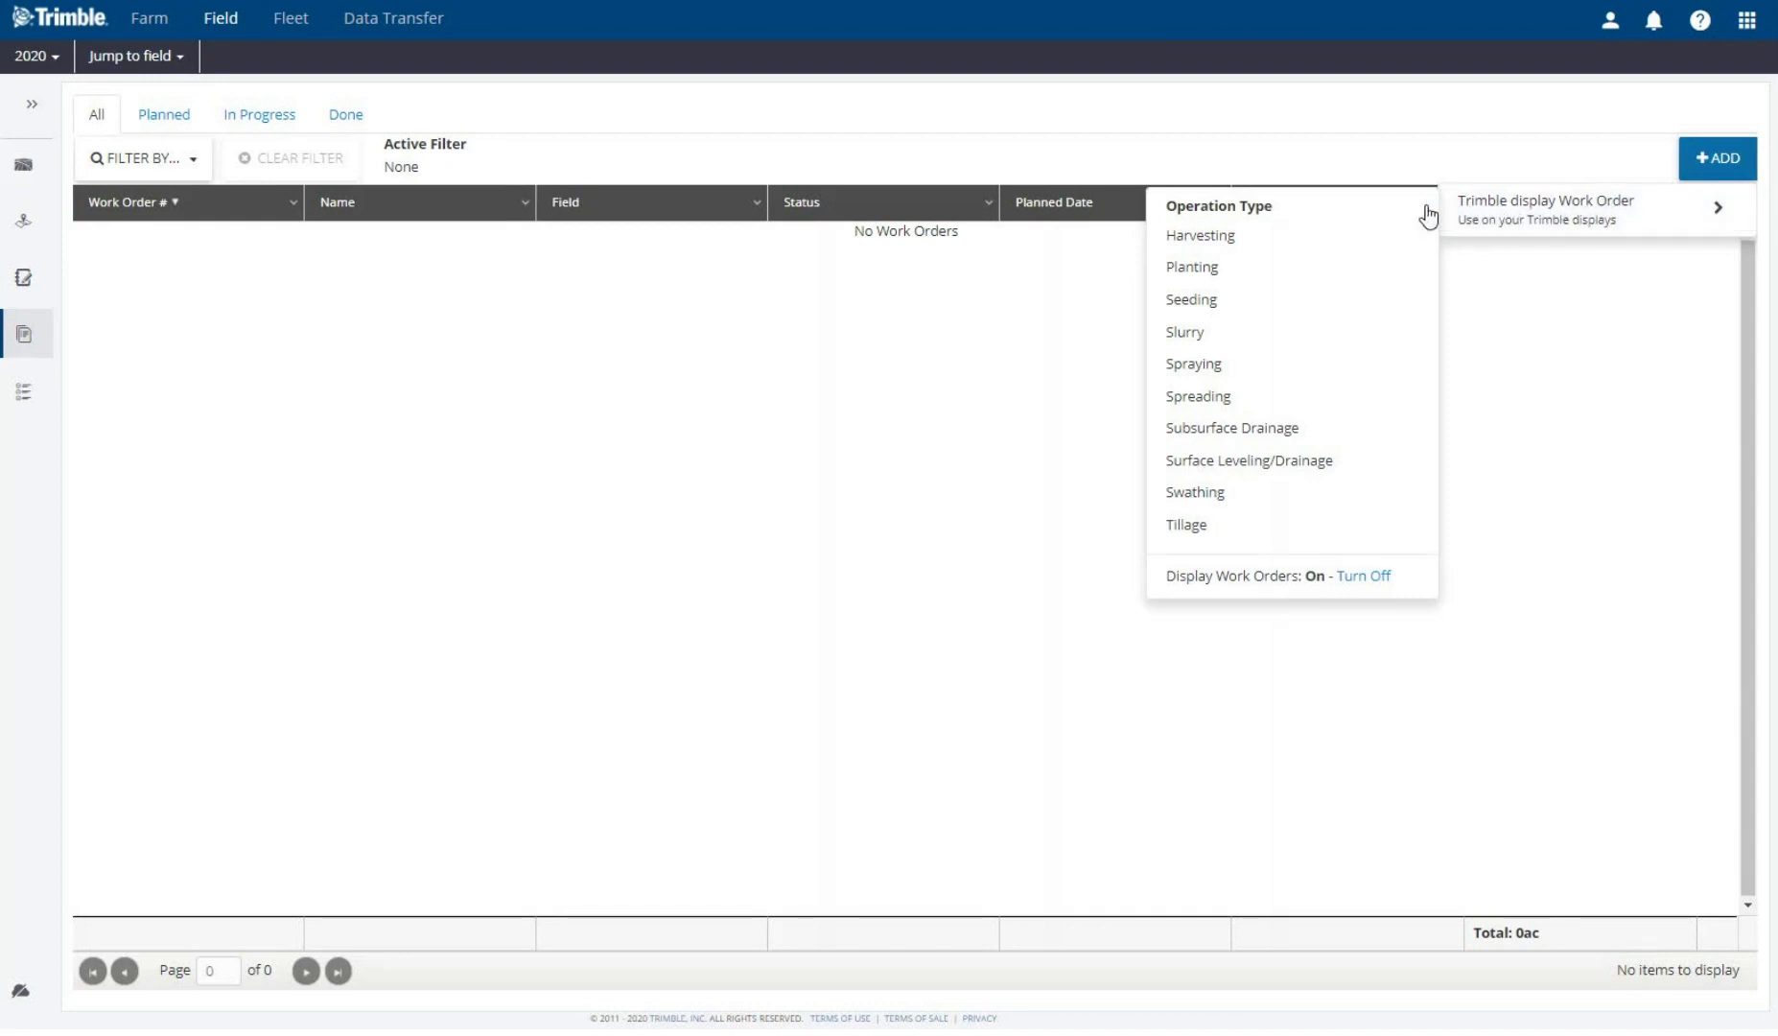
{"action": "left_click", "coordinate": [1304, 534]}
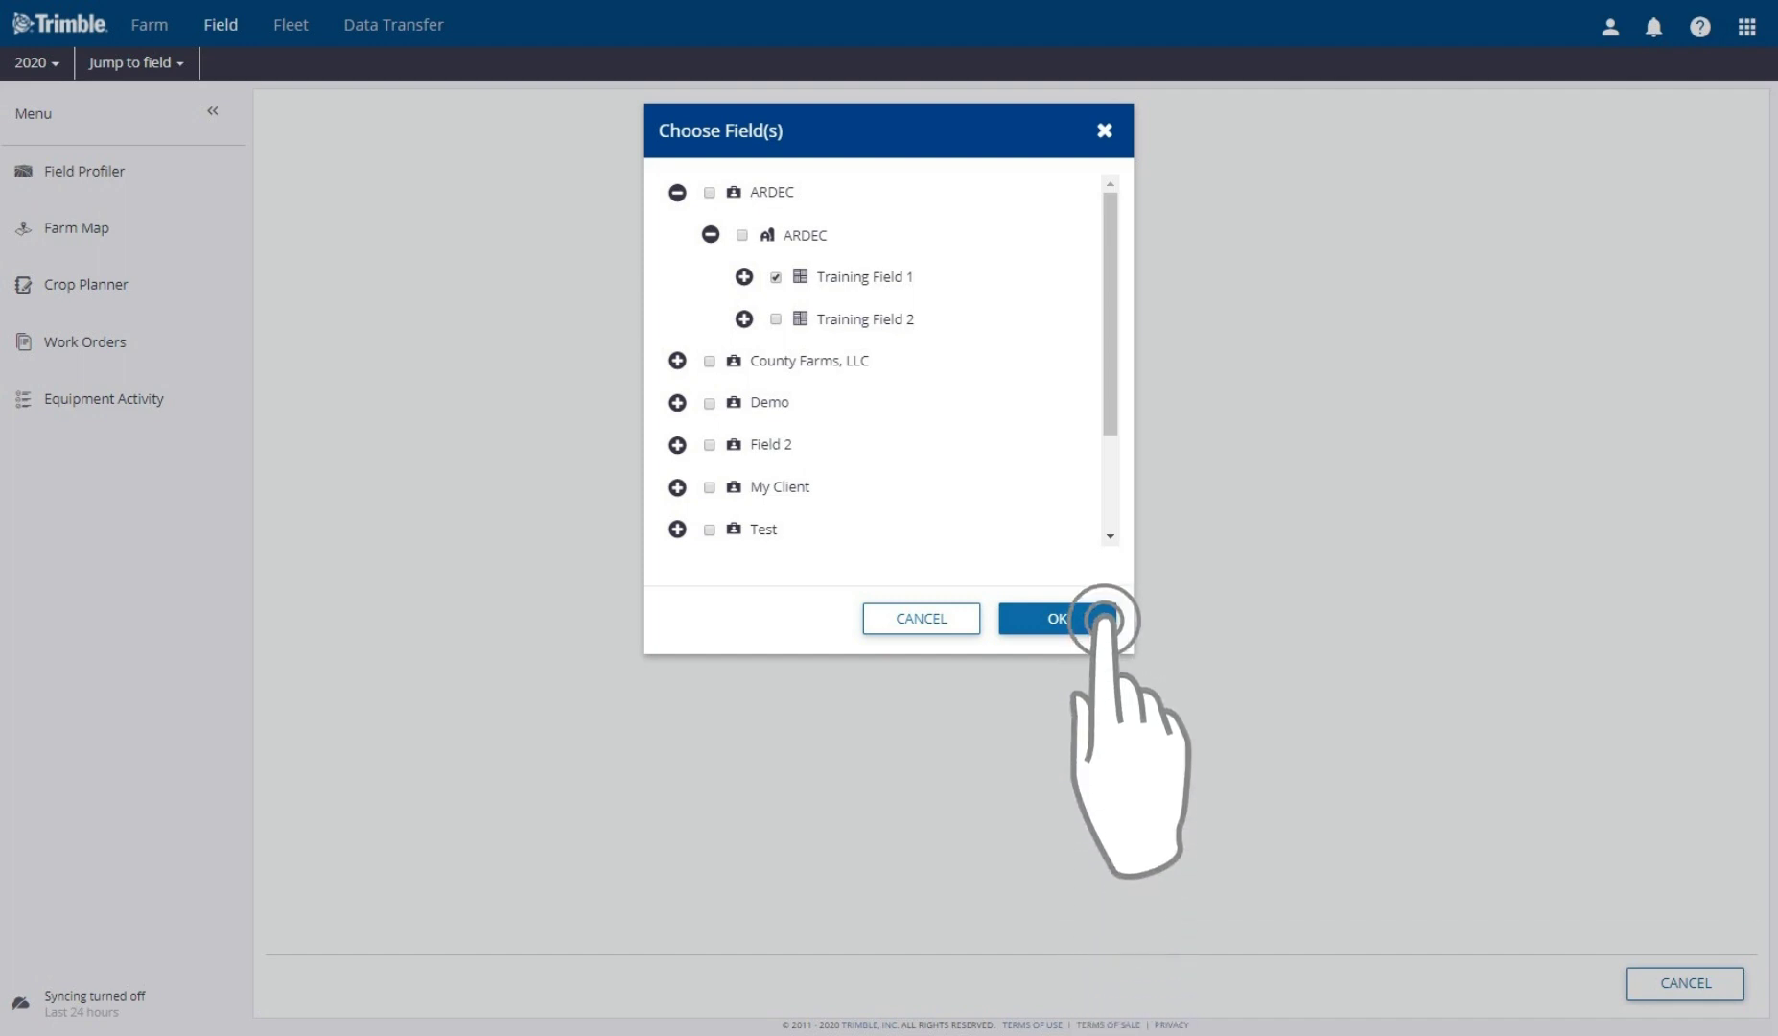
{"action": "left_click", "coordinate": [1103, 620]}
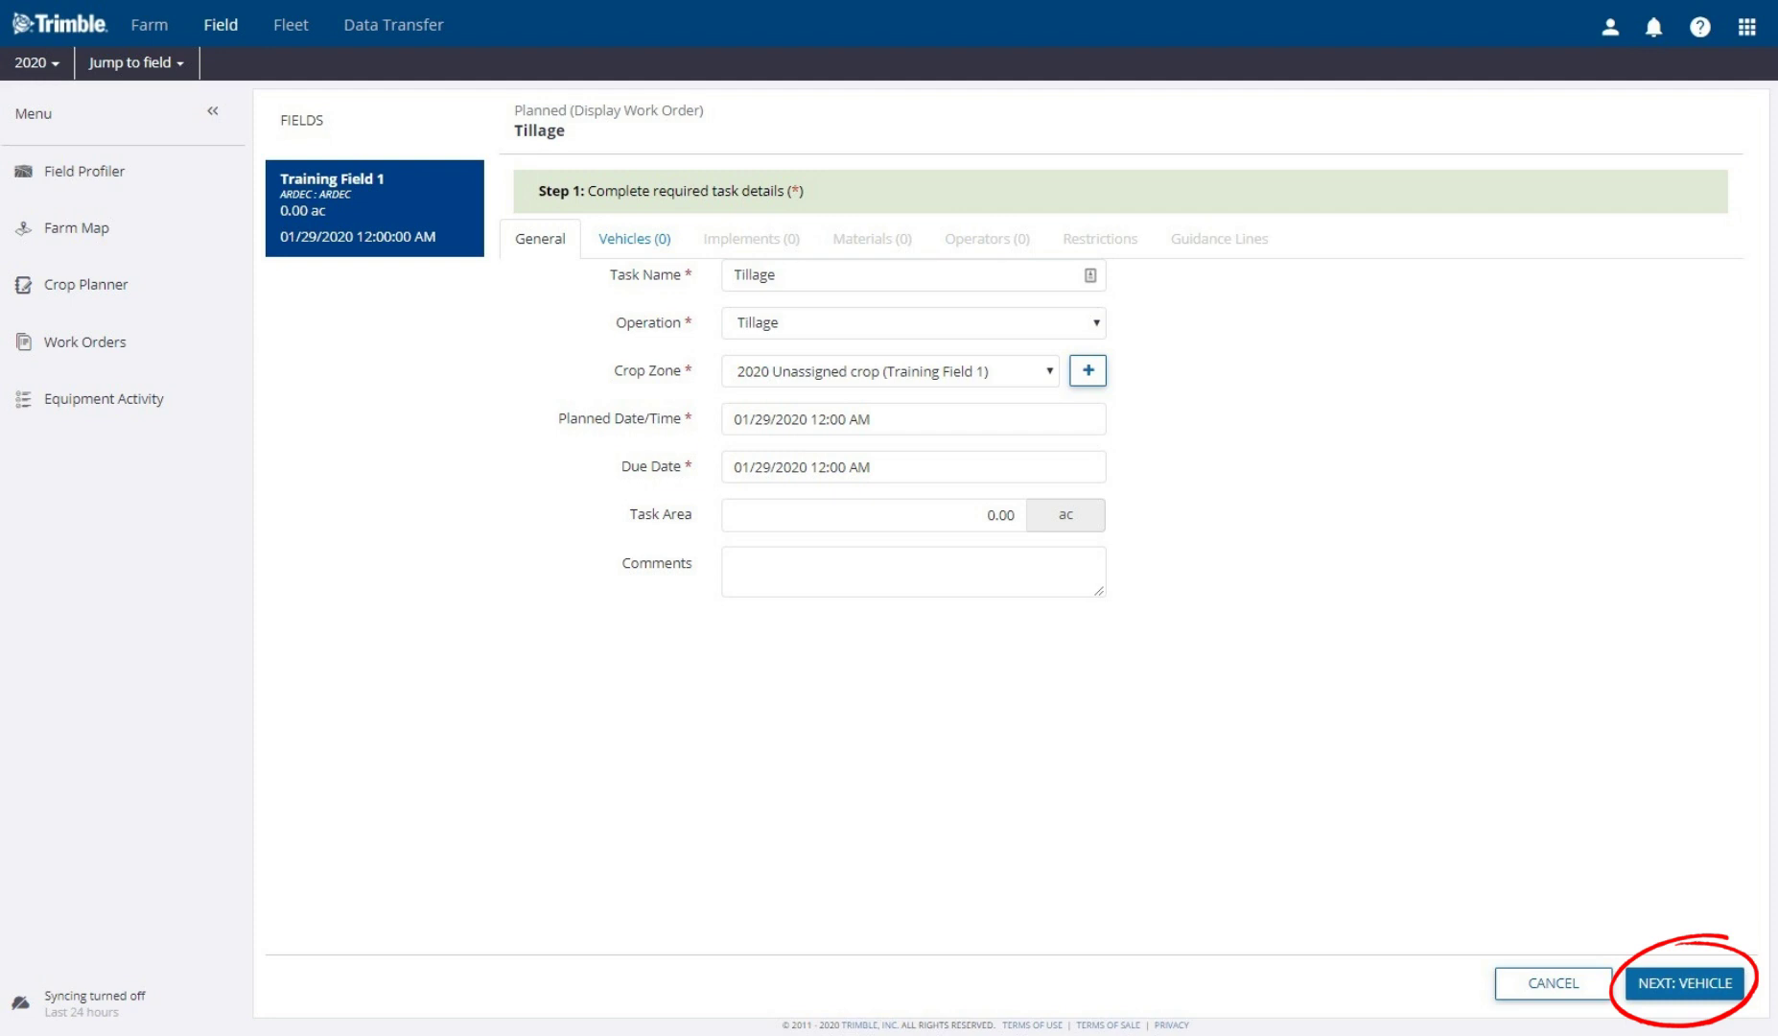
Accept the General details dated 01/29/2020 12:00 AM and advance to the vehicle step
{"action": "left_click", "coordinate": [1685, 982]}
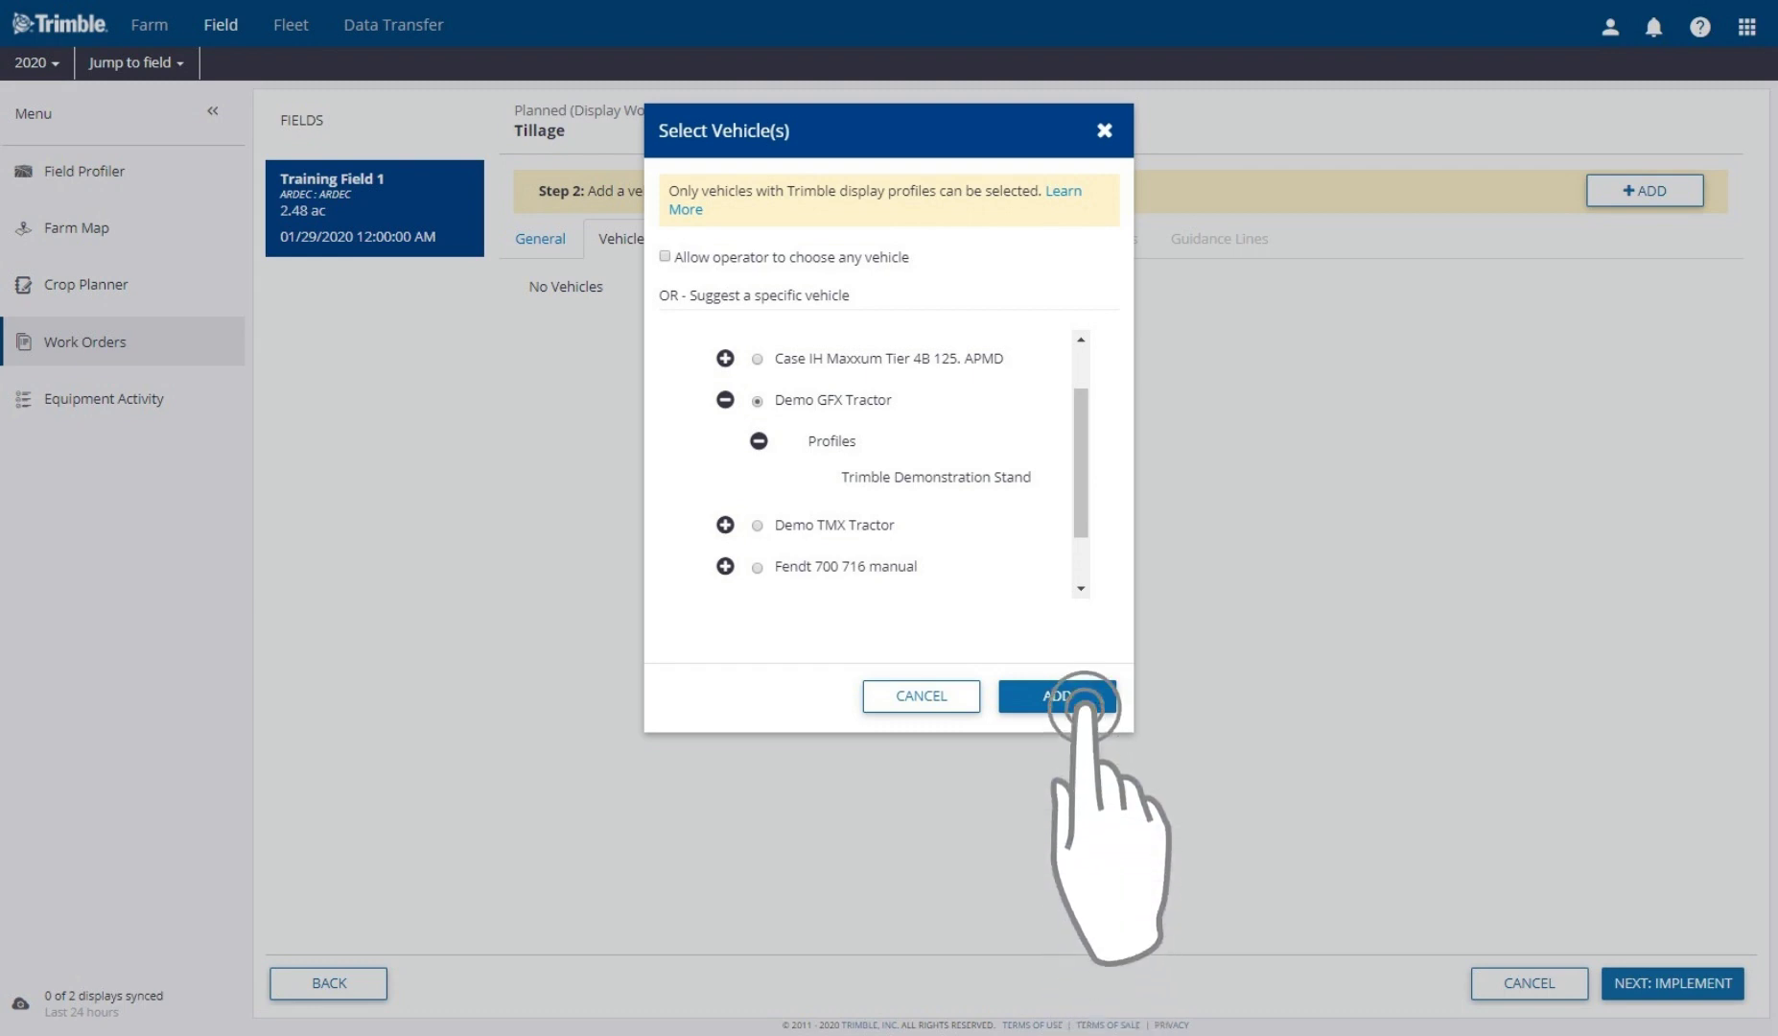
Add Demo GFX Tractor as the vehicle at $35.00 / hr and advance to implements
{"action": "left_click", "coordinate": [1082, 698]}
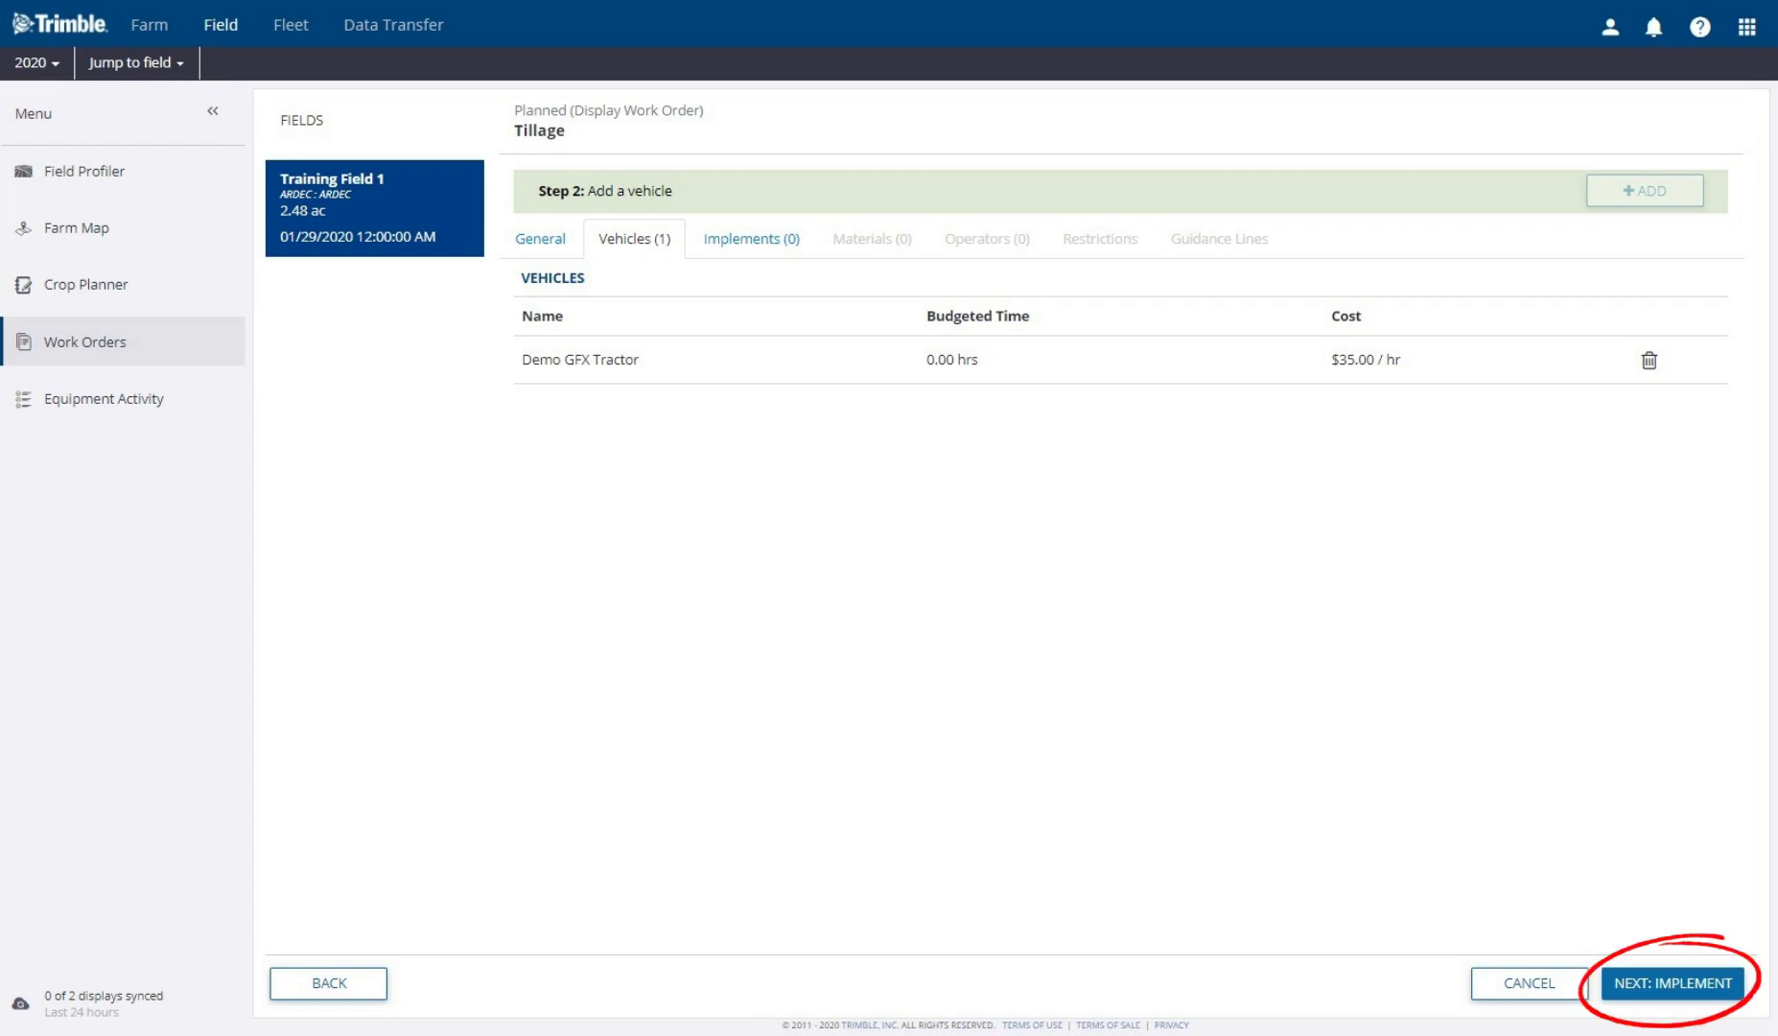
{"action": "left_click", "coordinate": [1673, 982]}
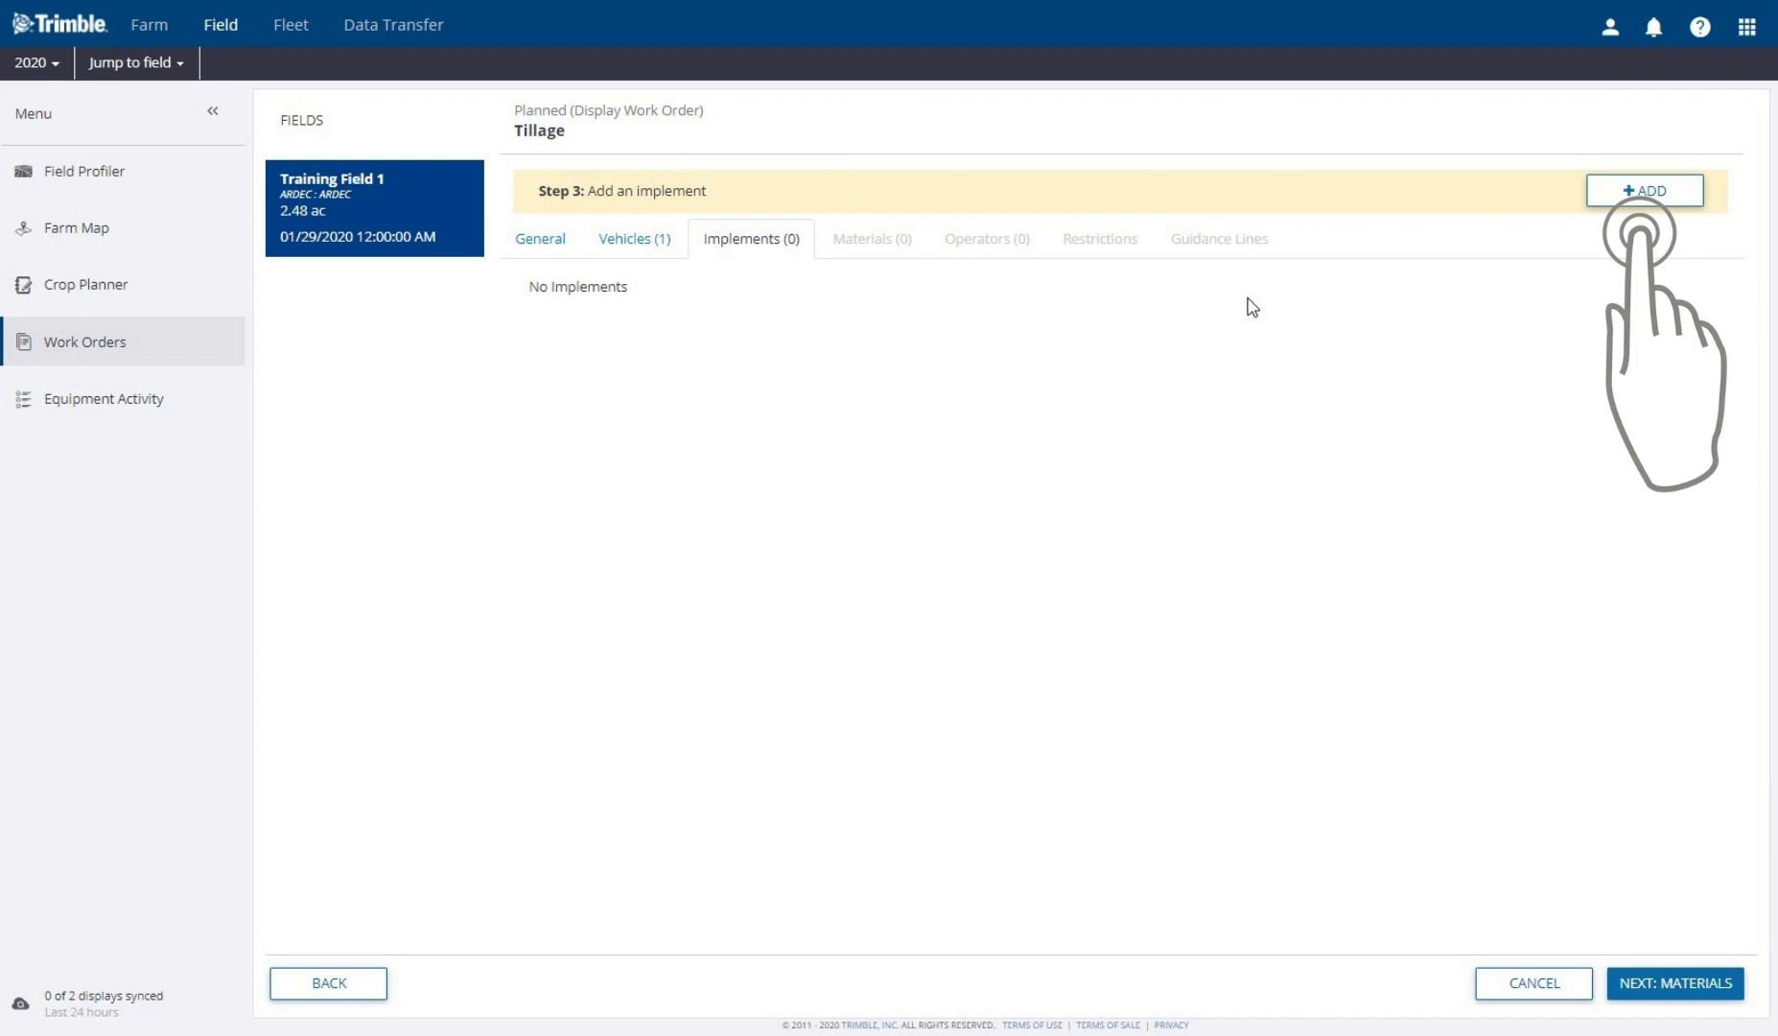
Add the asdemo disc implement with no material needed and advance to operators
{"action": "left_click", "coordinate": [1645, 190]}
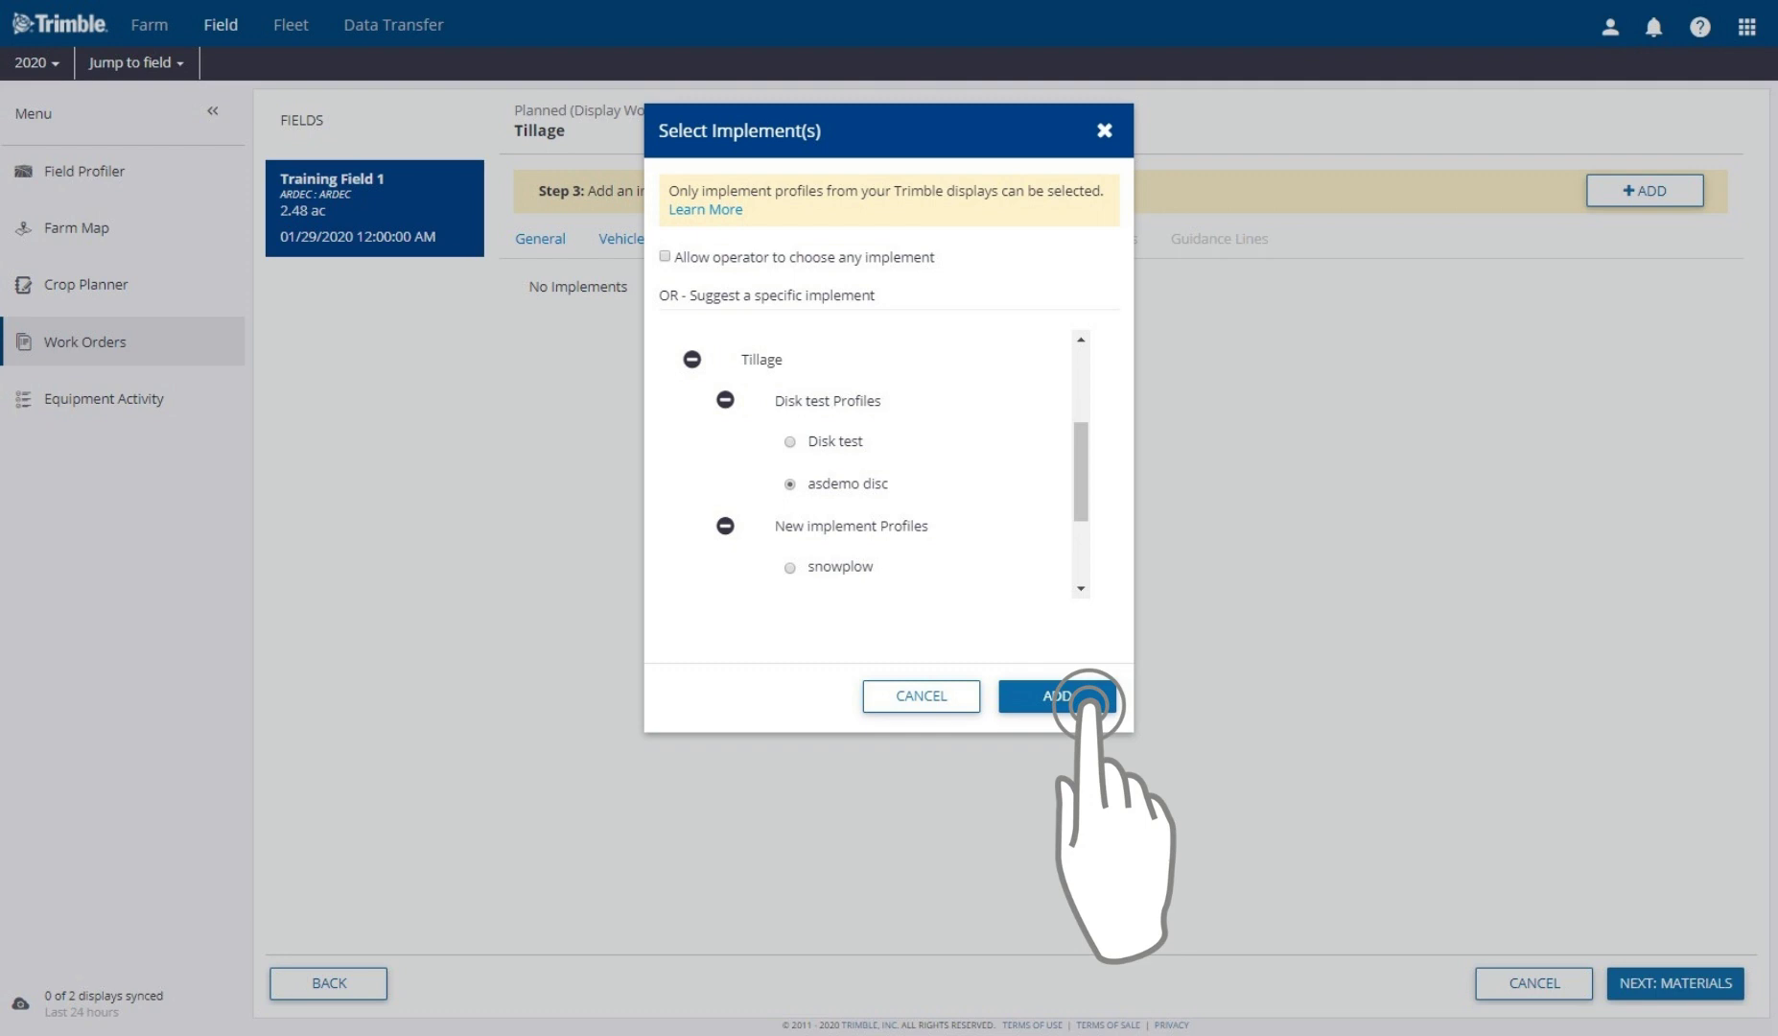
{"action": "left_click", "coordinate": [1087, 698]}
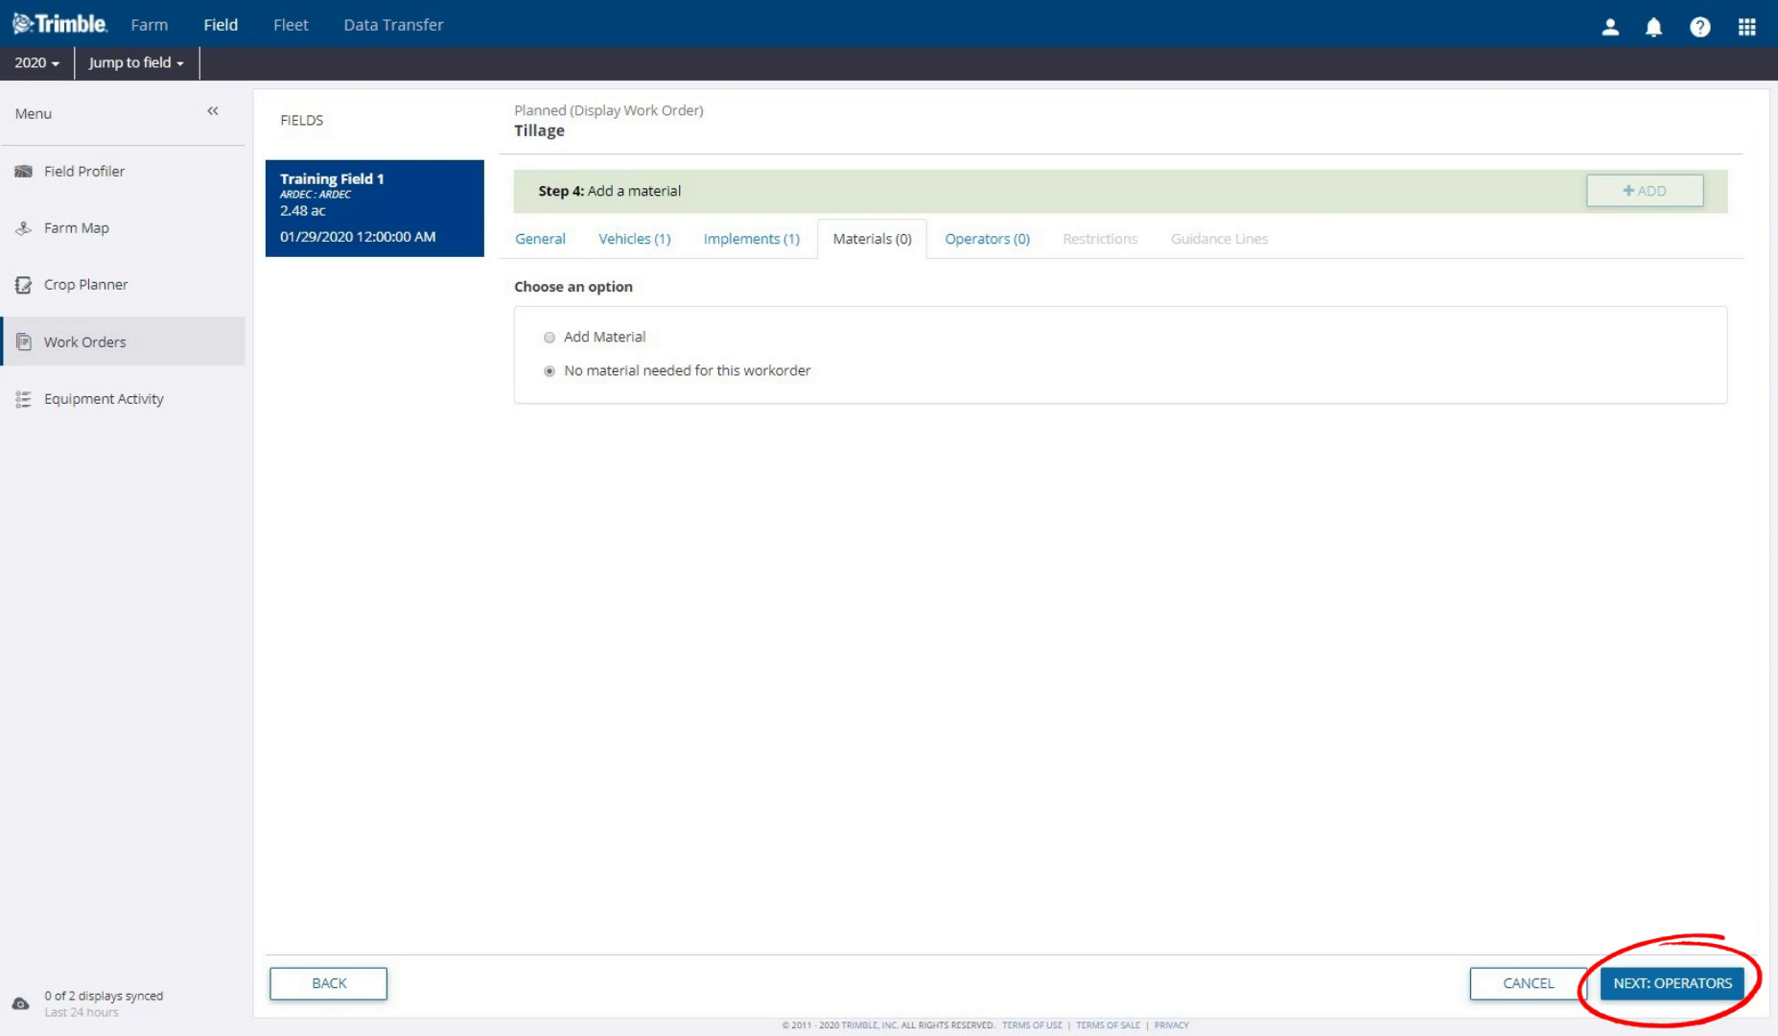
{"action": "left_click", "coordinate": [1672, 982]}
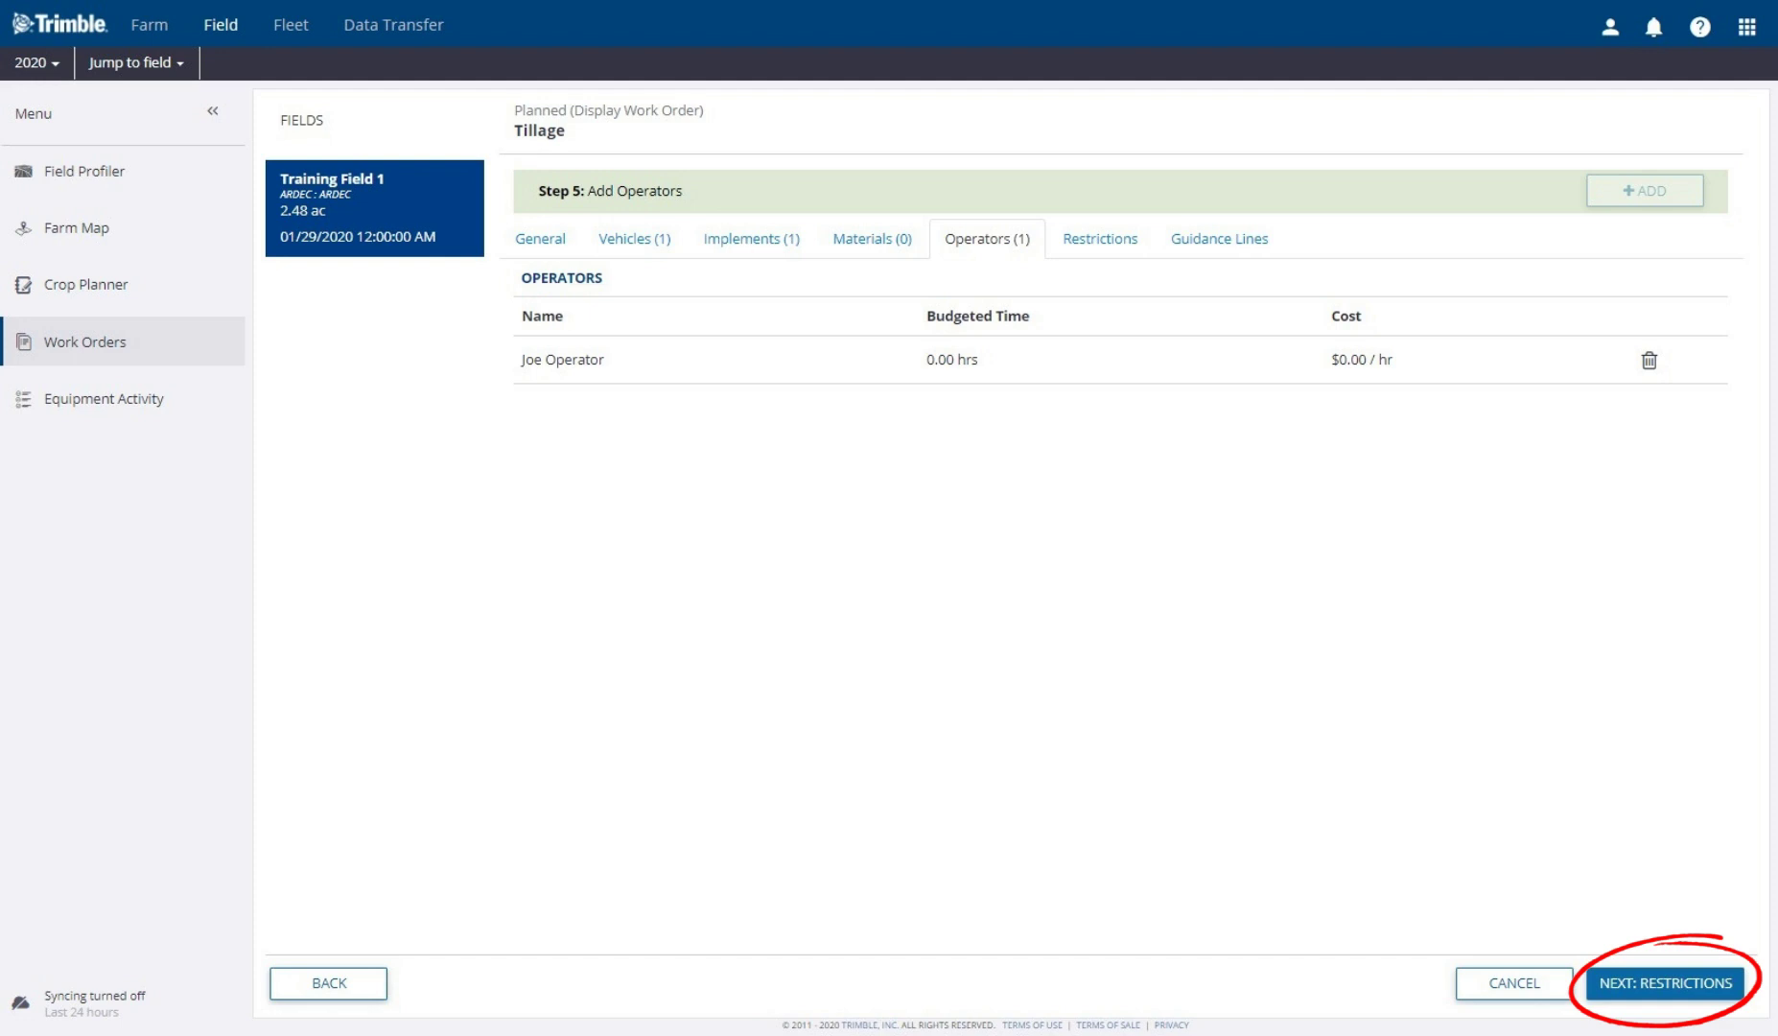
Keep the one assigned operator and advance to the optional restrictions step
{"action": "left_click", "coordinate": [1665, 982]}
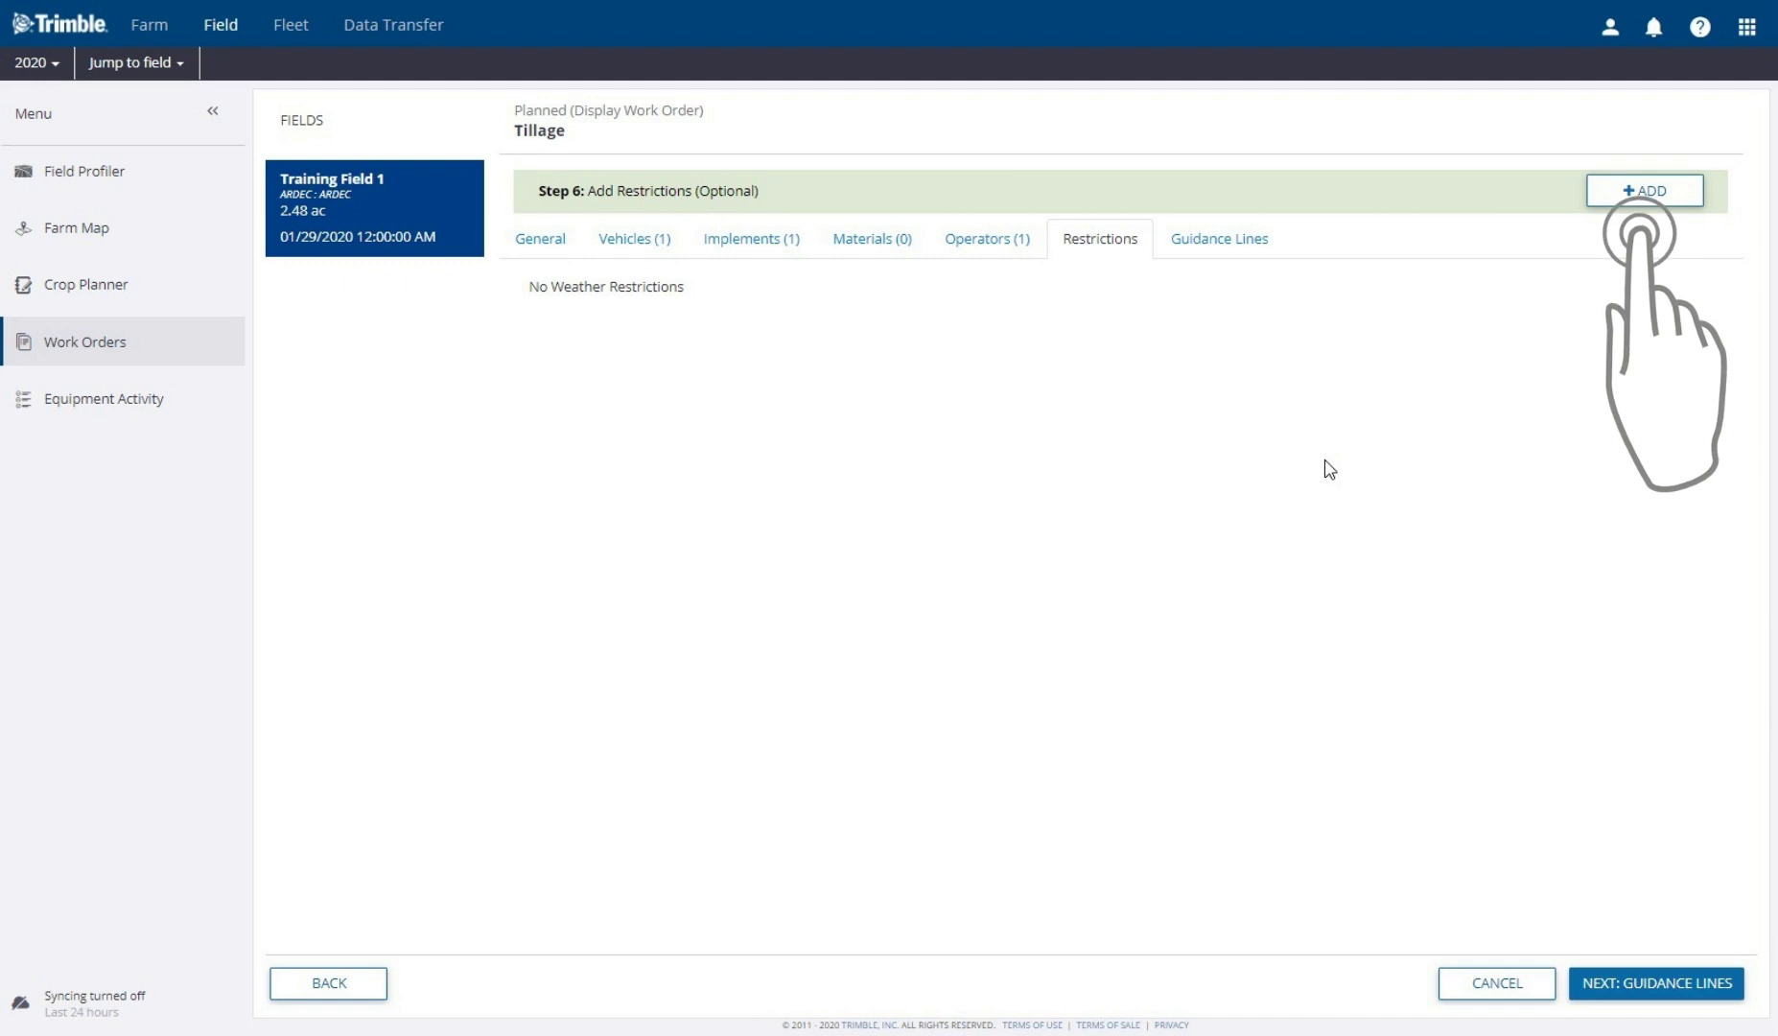
Review the weather restriction settings and select Tillage Line as the guidance line
{"action": "left_click", "coordinate": [1645, 189]}
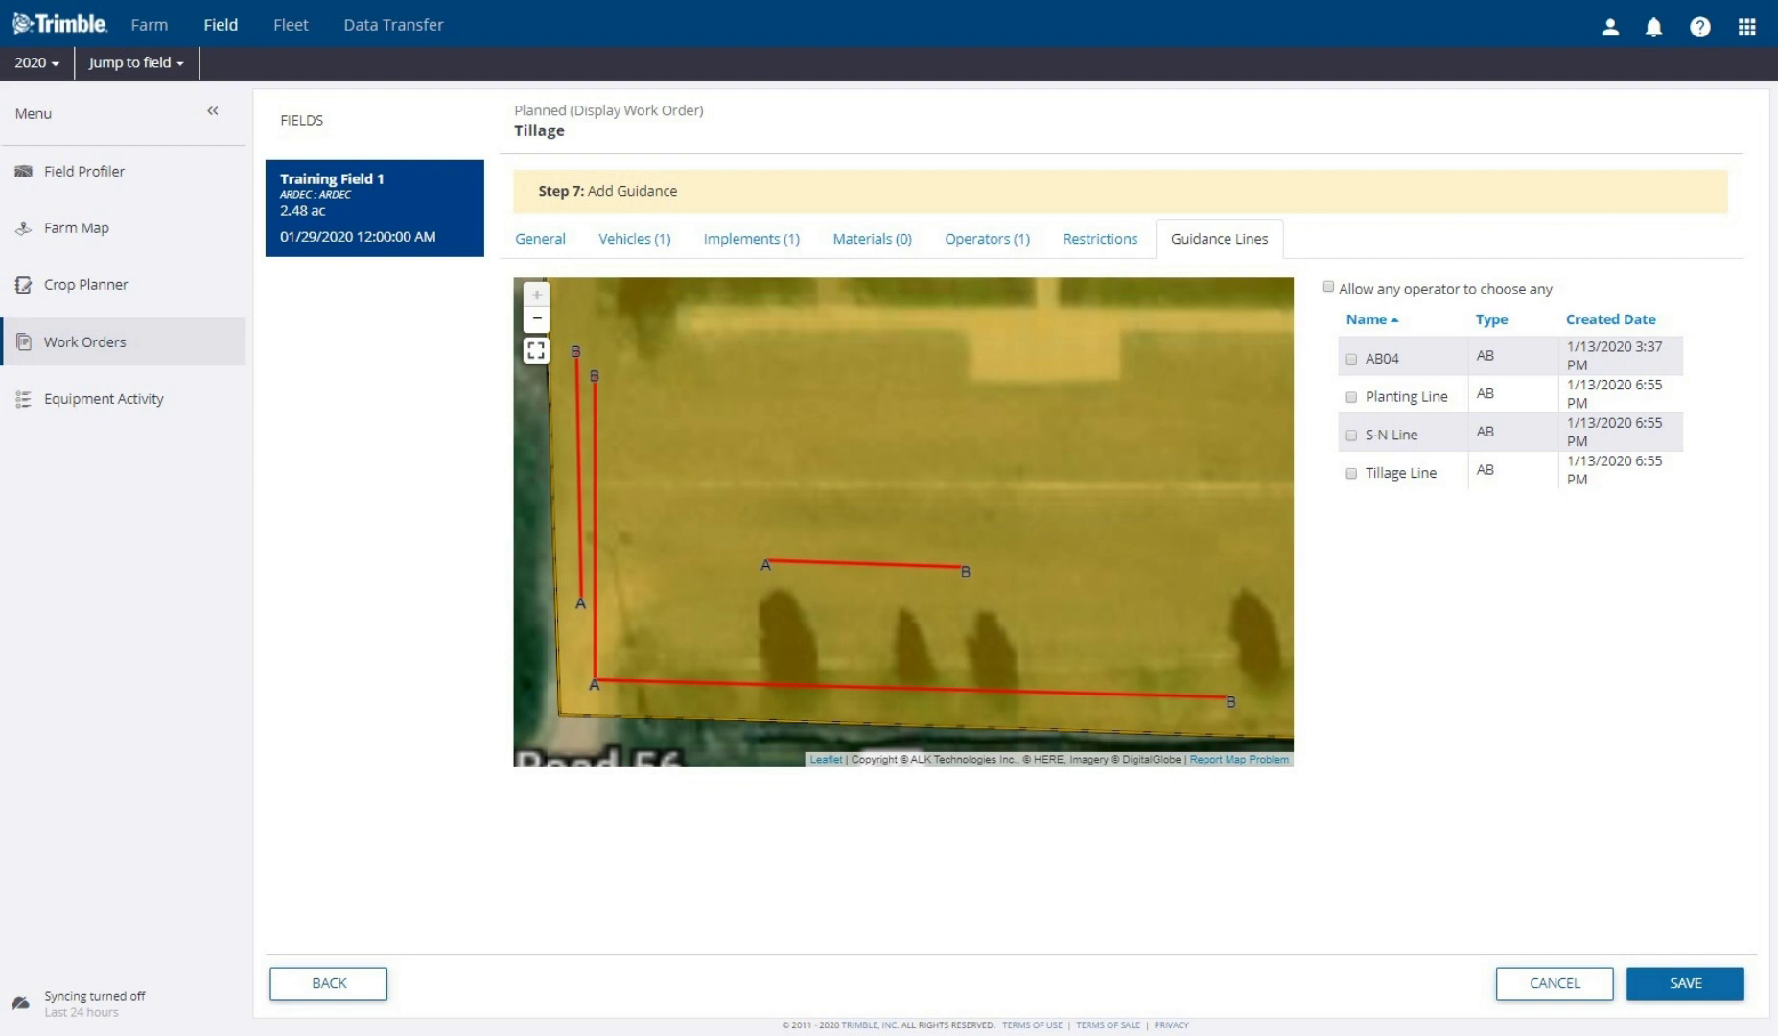
{"action": "left_click", "coordinate": [1352, 473]}
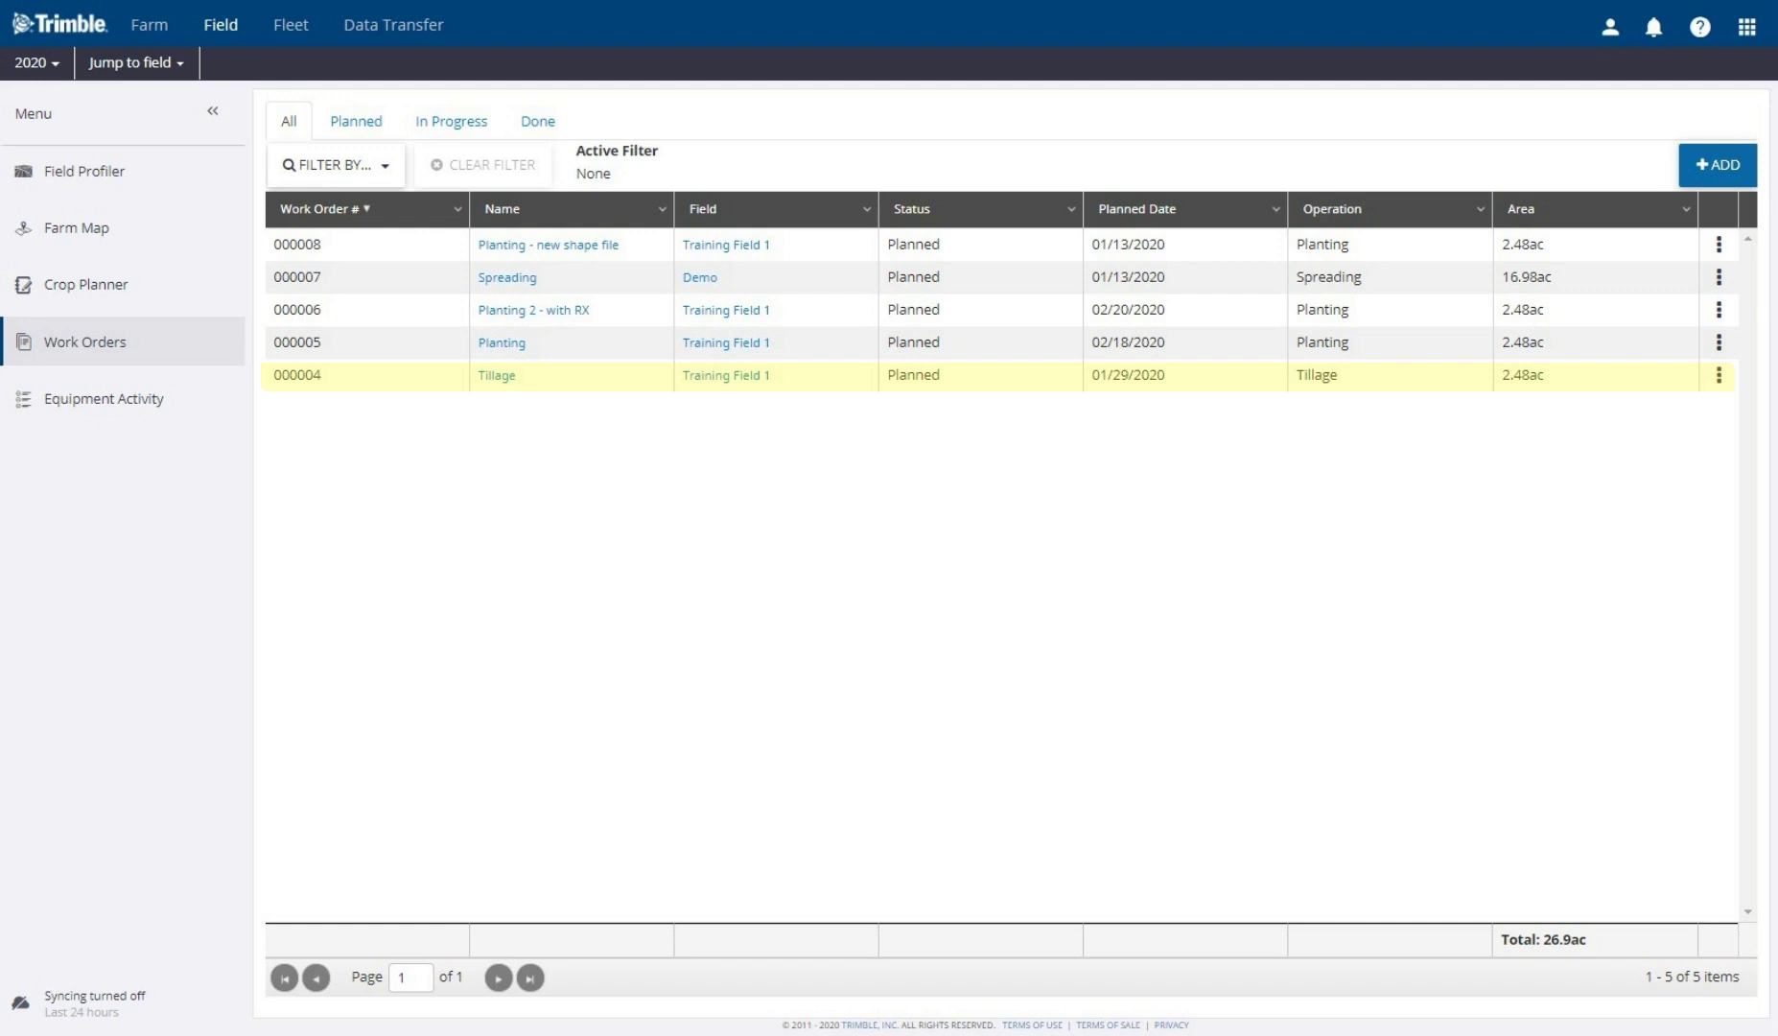
Show the Edit/Delete actions for the saved Tillage work order 000004
{"action": "left_click", "coordinate": [1718, 375]}
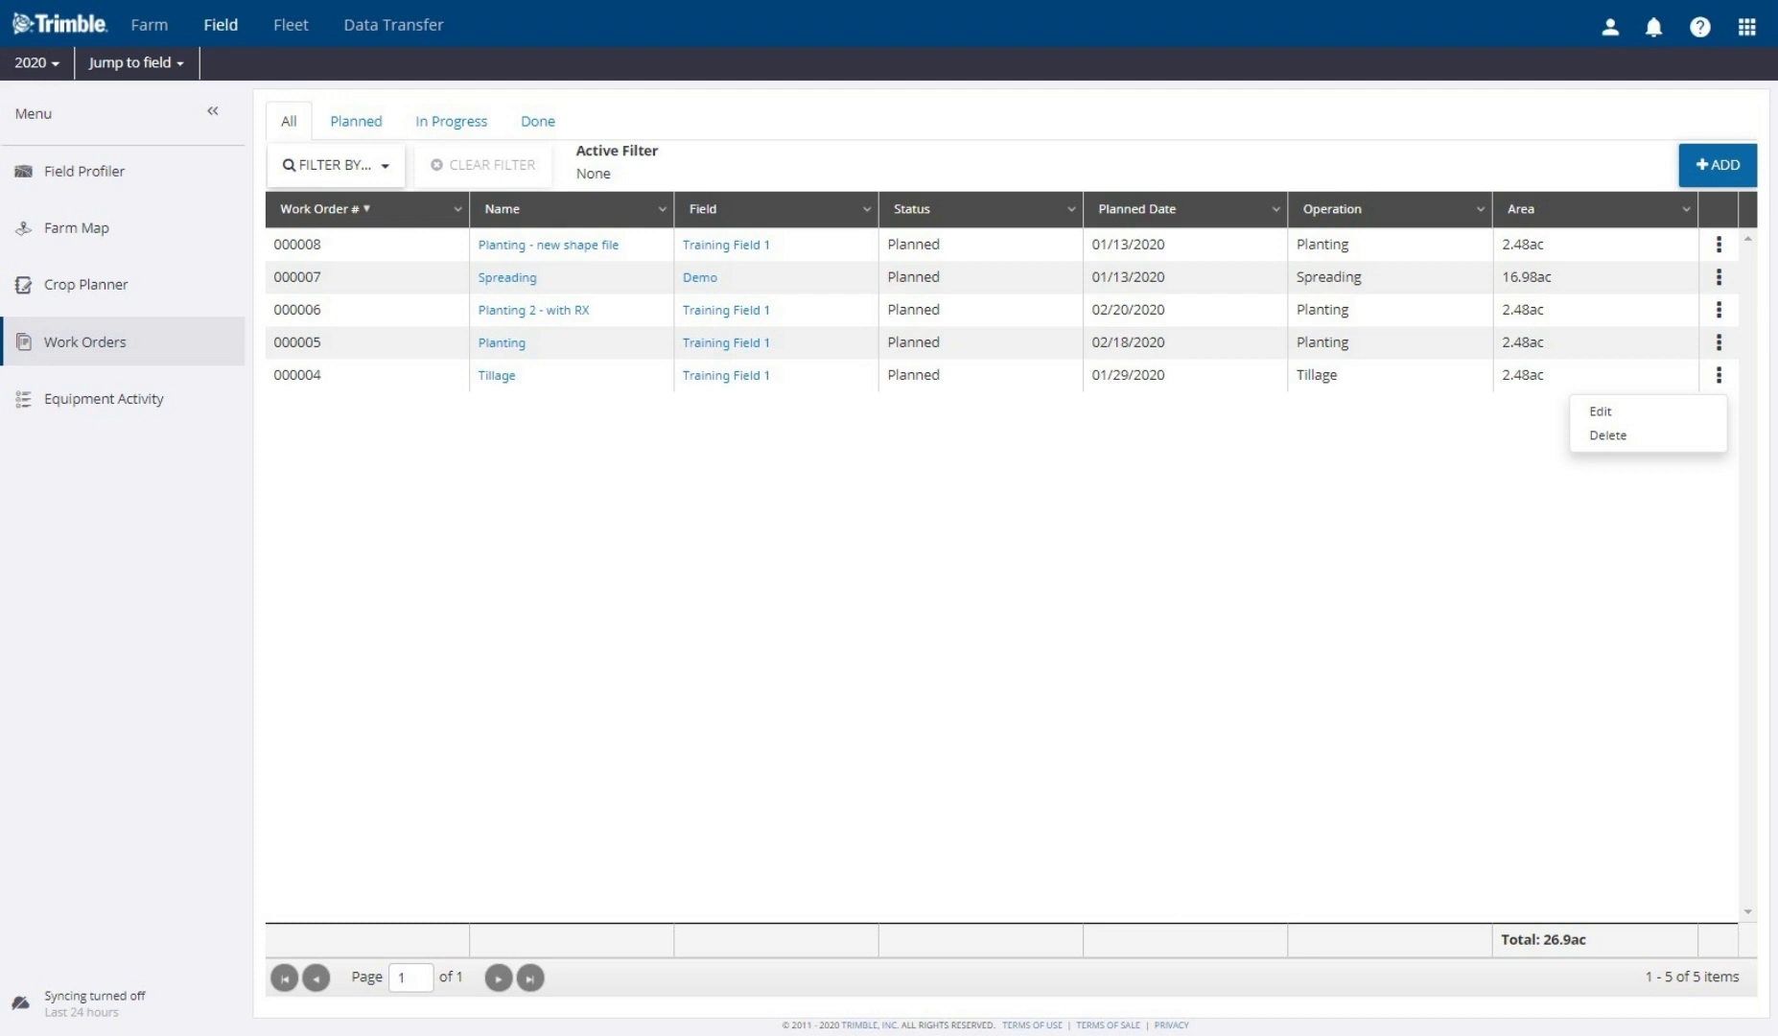
Dismiss the actions menu and start a Planting display work order for Training Field 1
{"action": "key", "text": "Escape"}
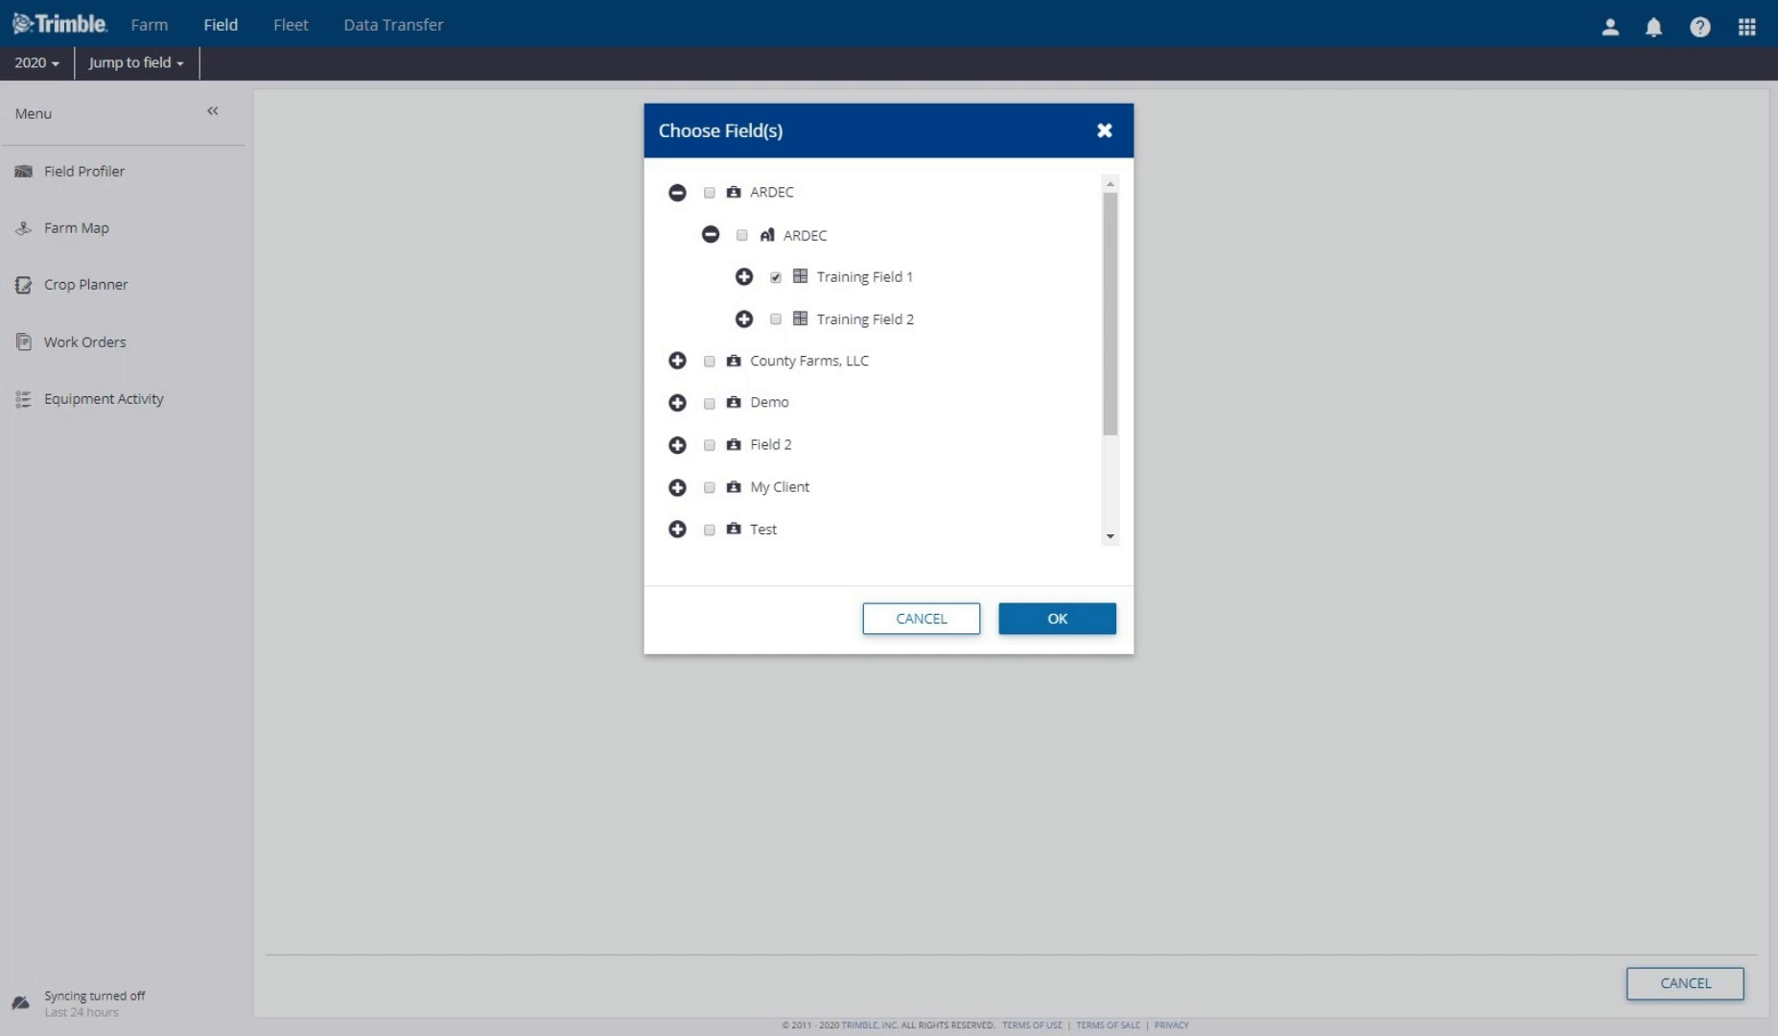
{"action": "left_click", "coordinate": [1102, 623]}
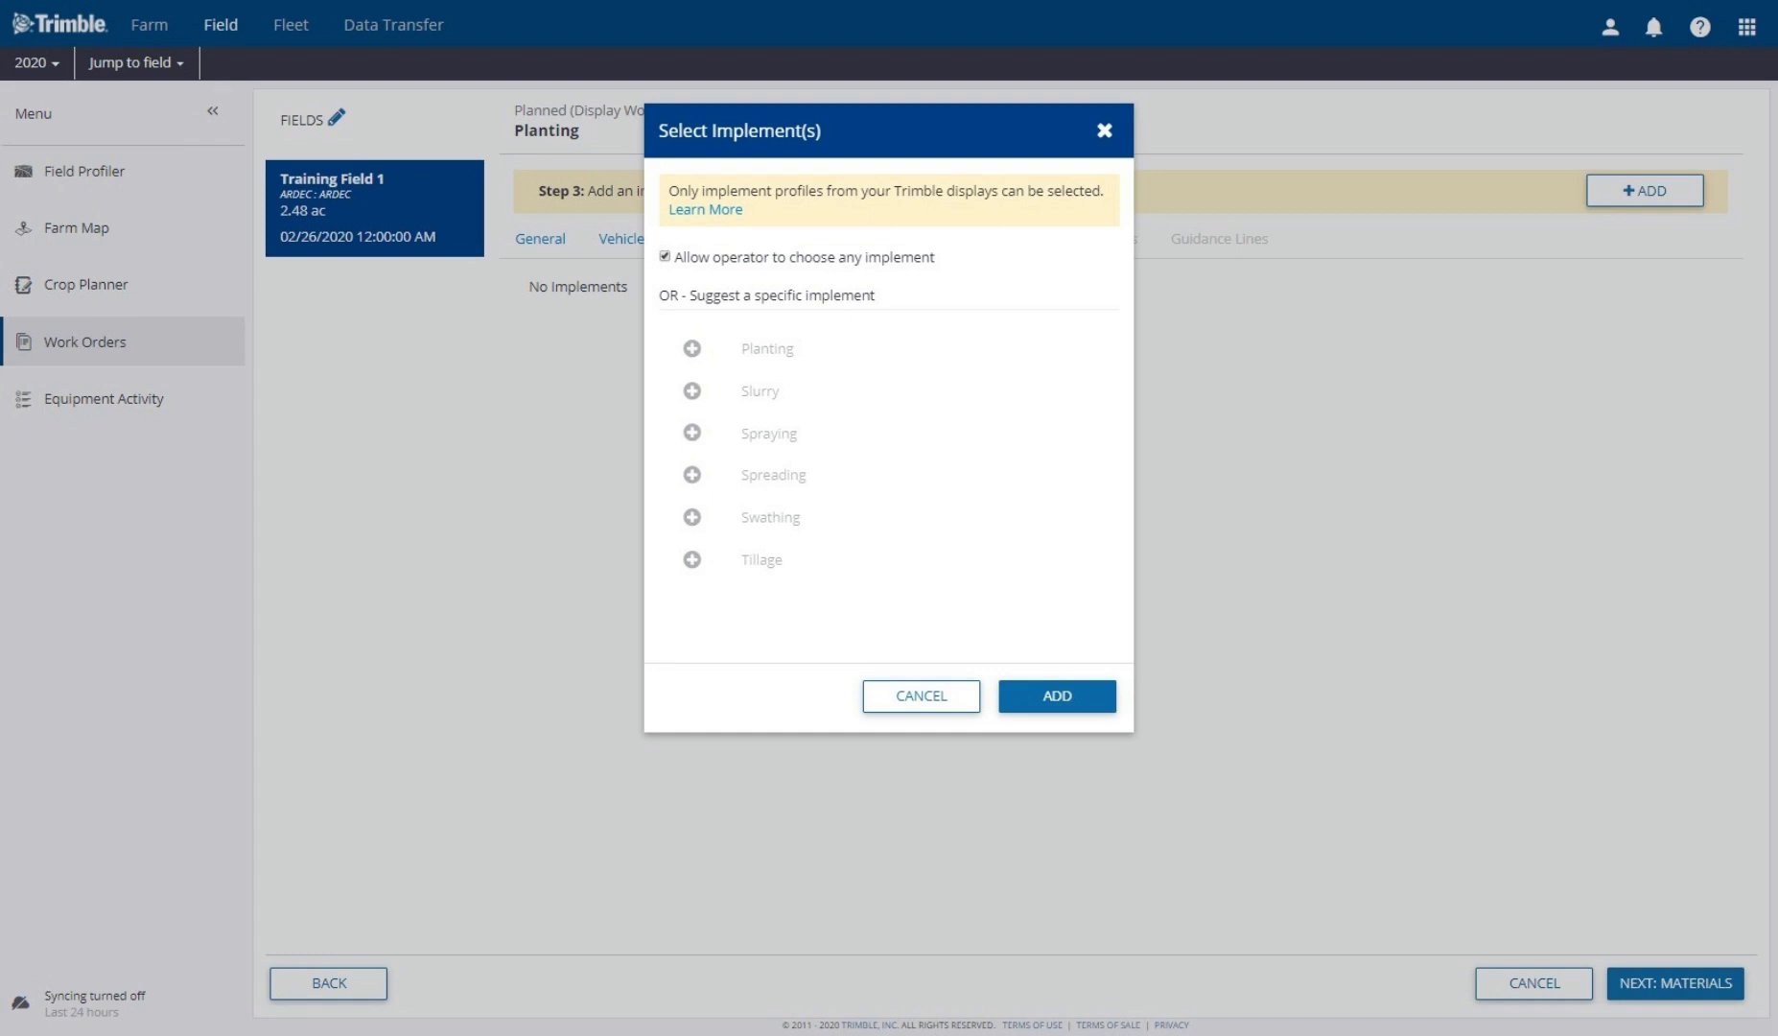
Allow the operator to choose any implement matching the planting operation
{"action": "left_click", "coordinate": [1057, 696]}
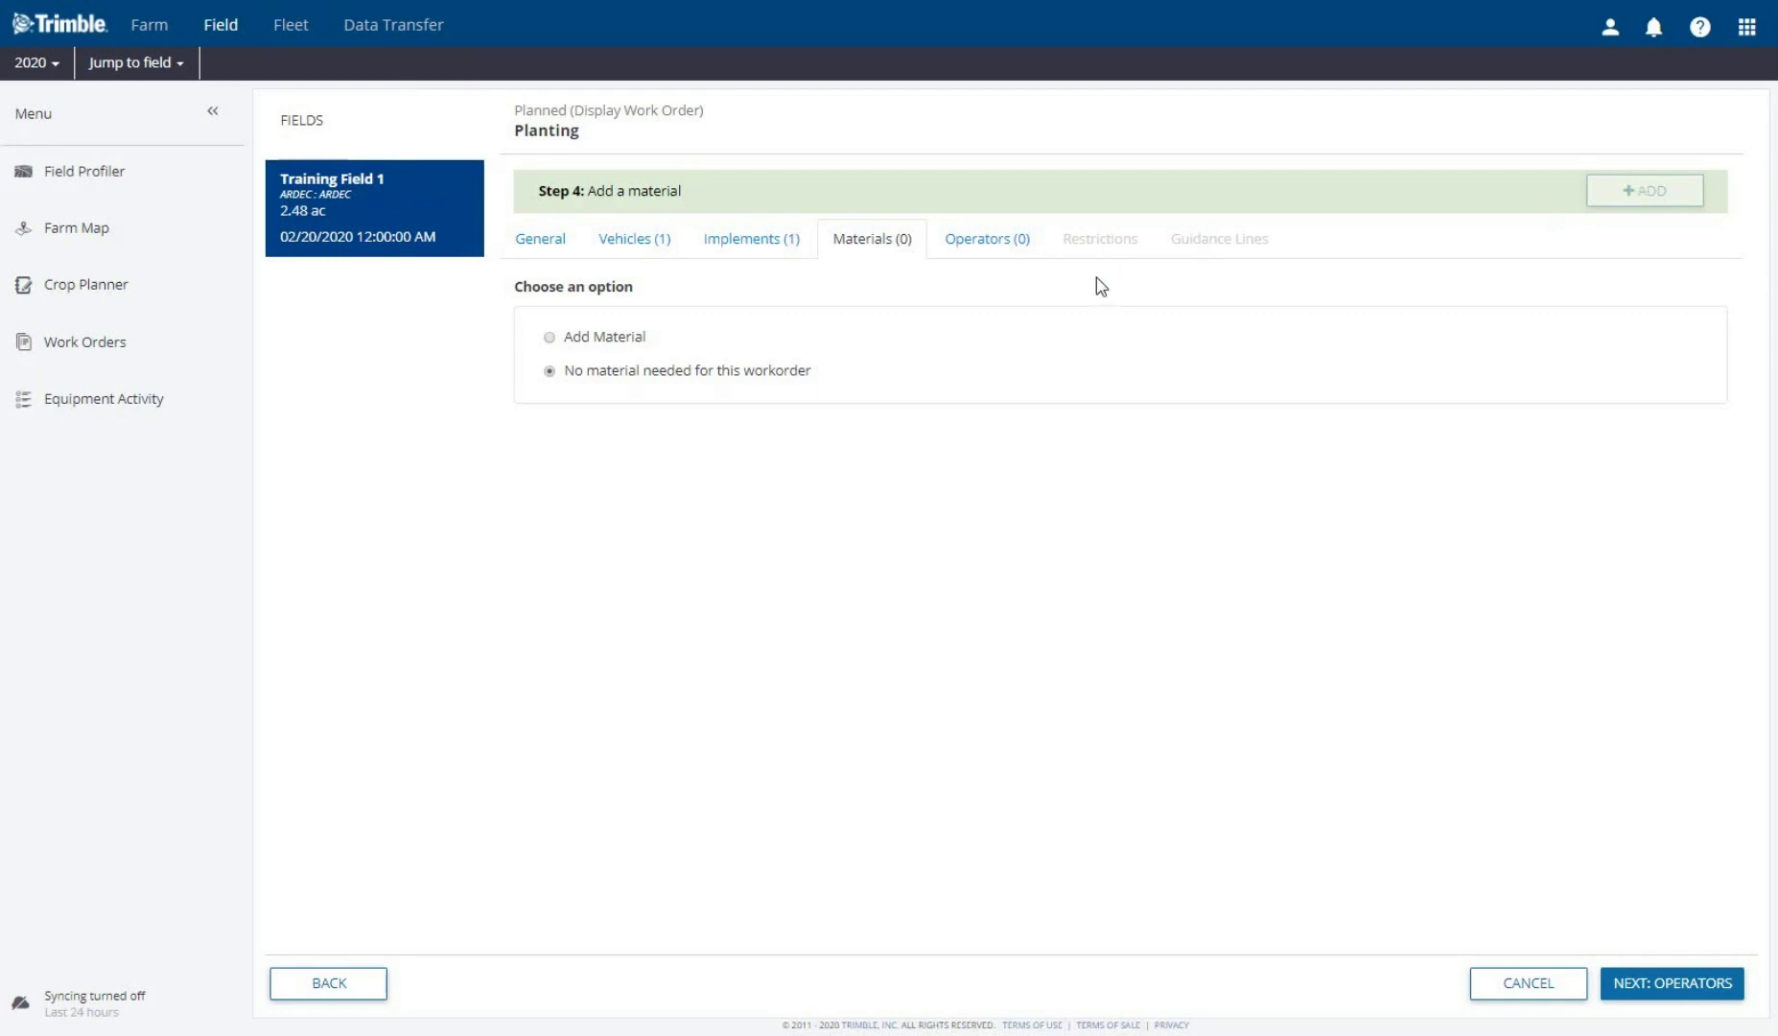
Add AAC Synergy seed as the Planting order's material
{"action": "left_click", "coordinate": [550, 338]}
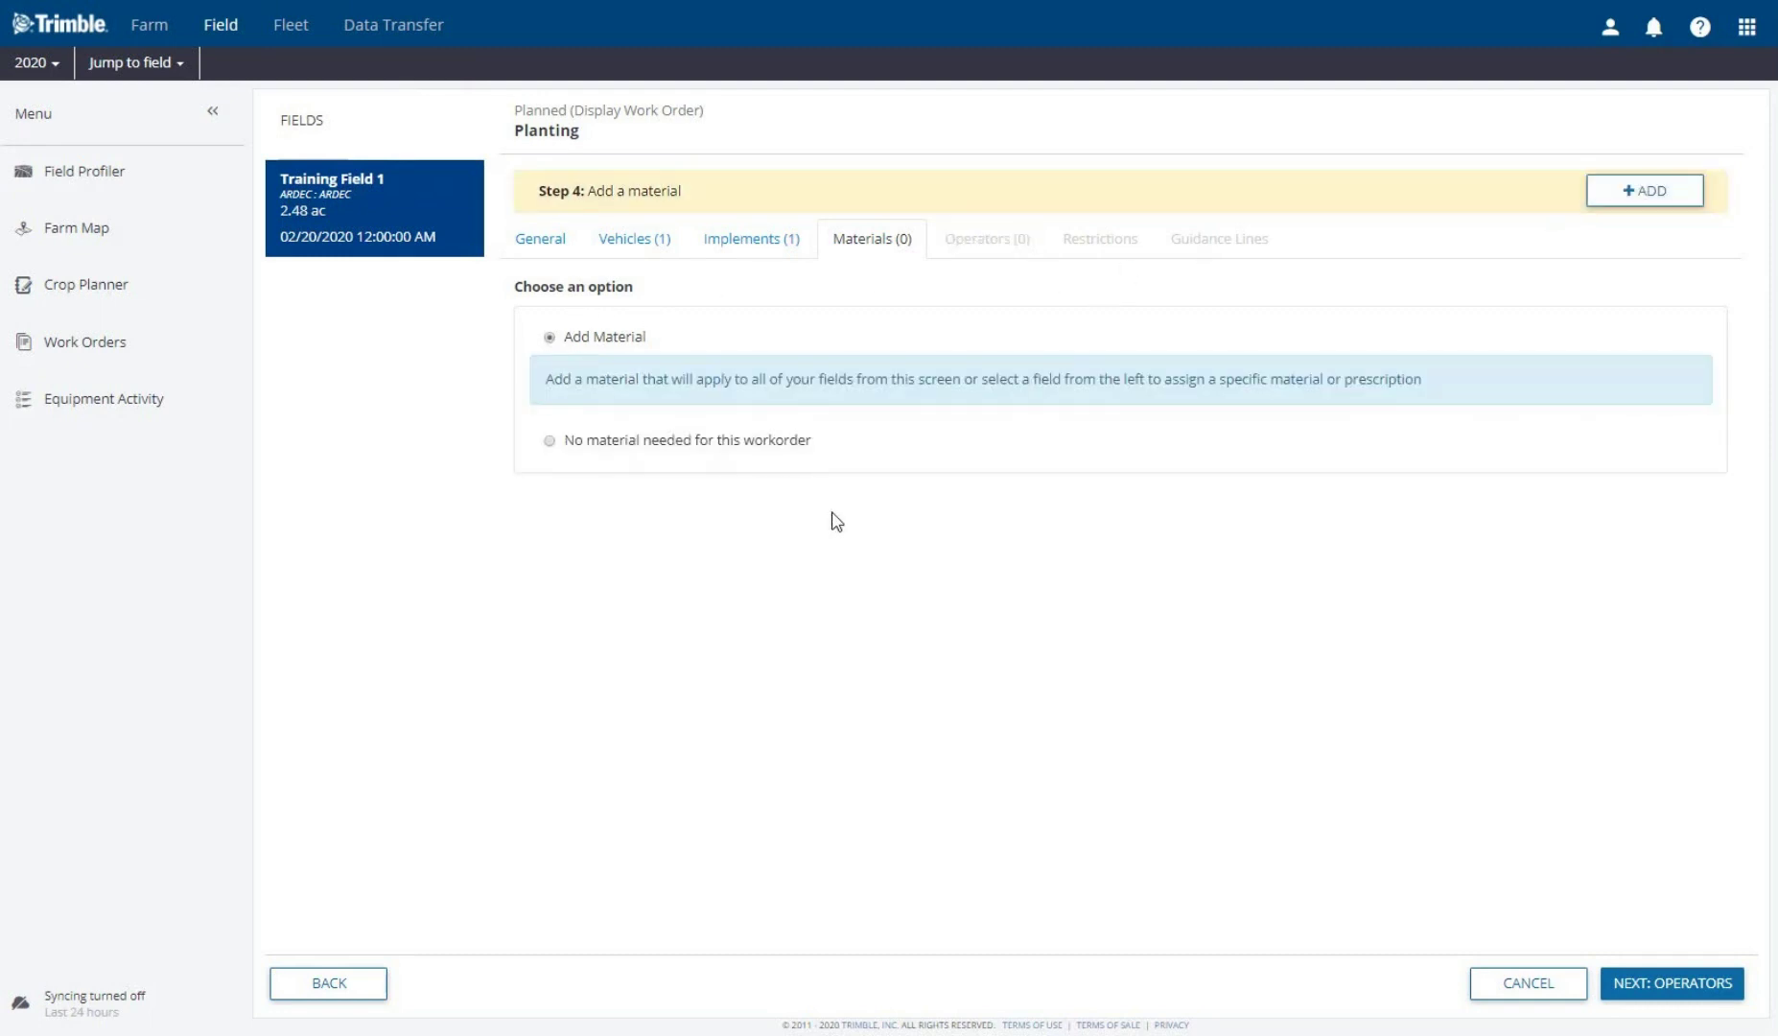
{"action": "left_click", "coordinate": [1685, 206]}
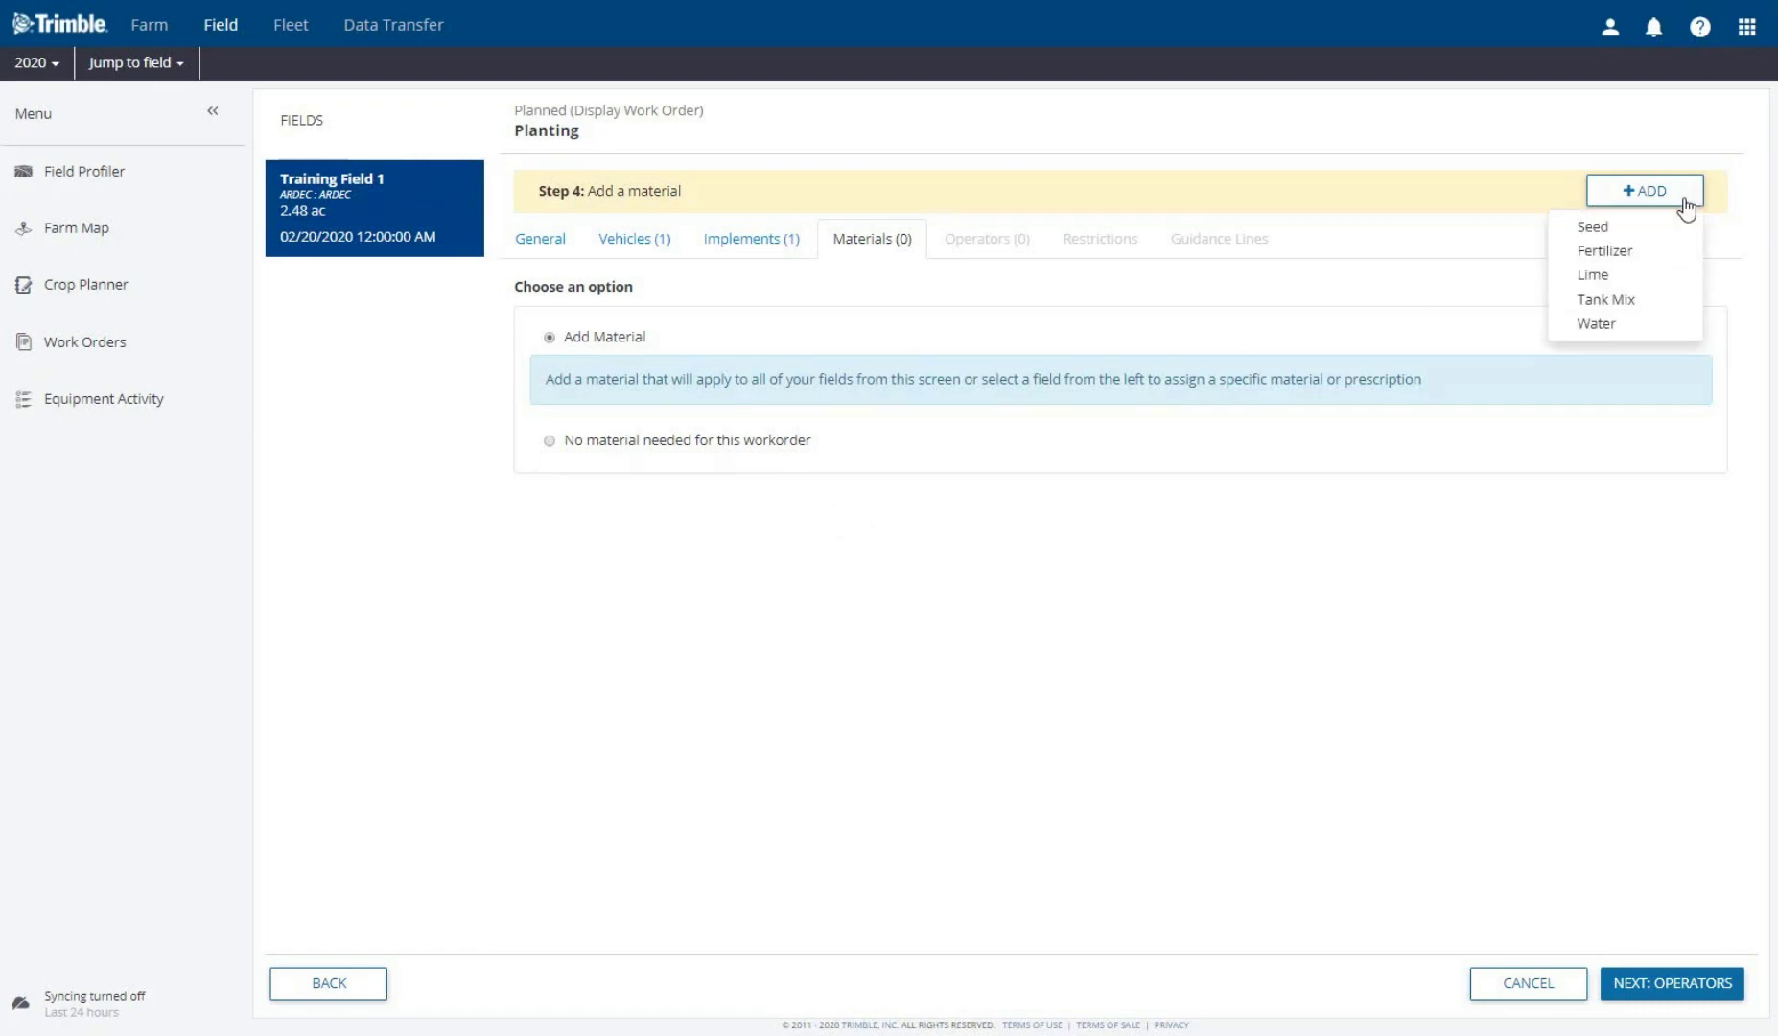
{"action": "left_click", "coordinate": [1594, 227]}
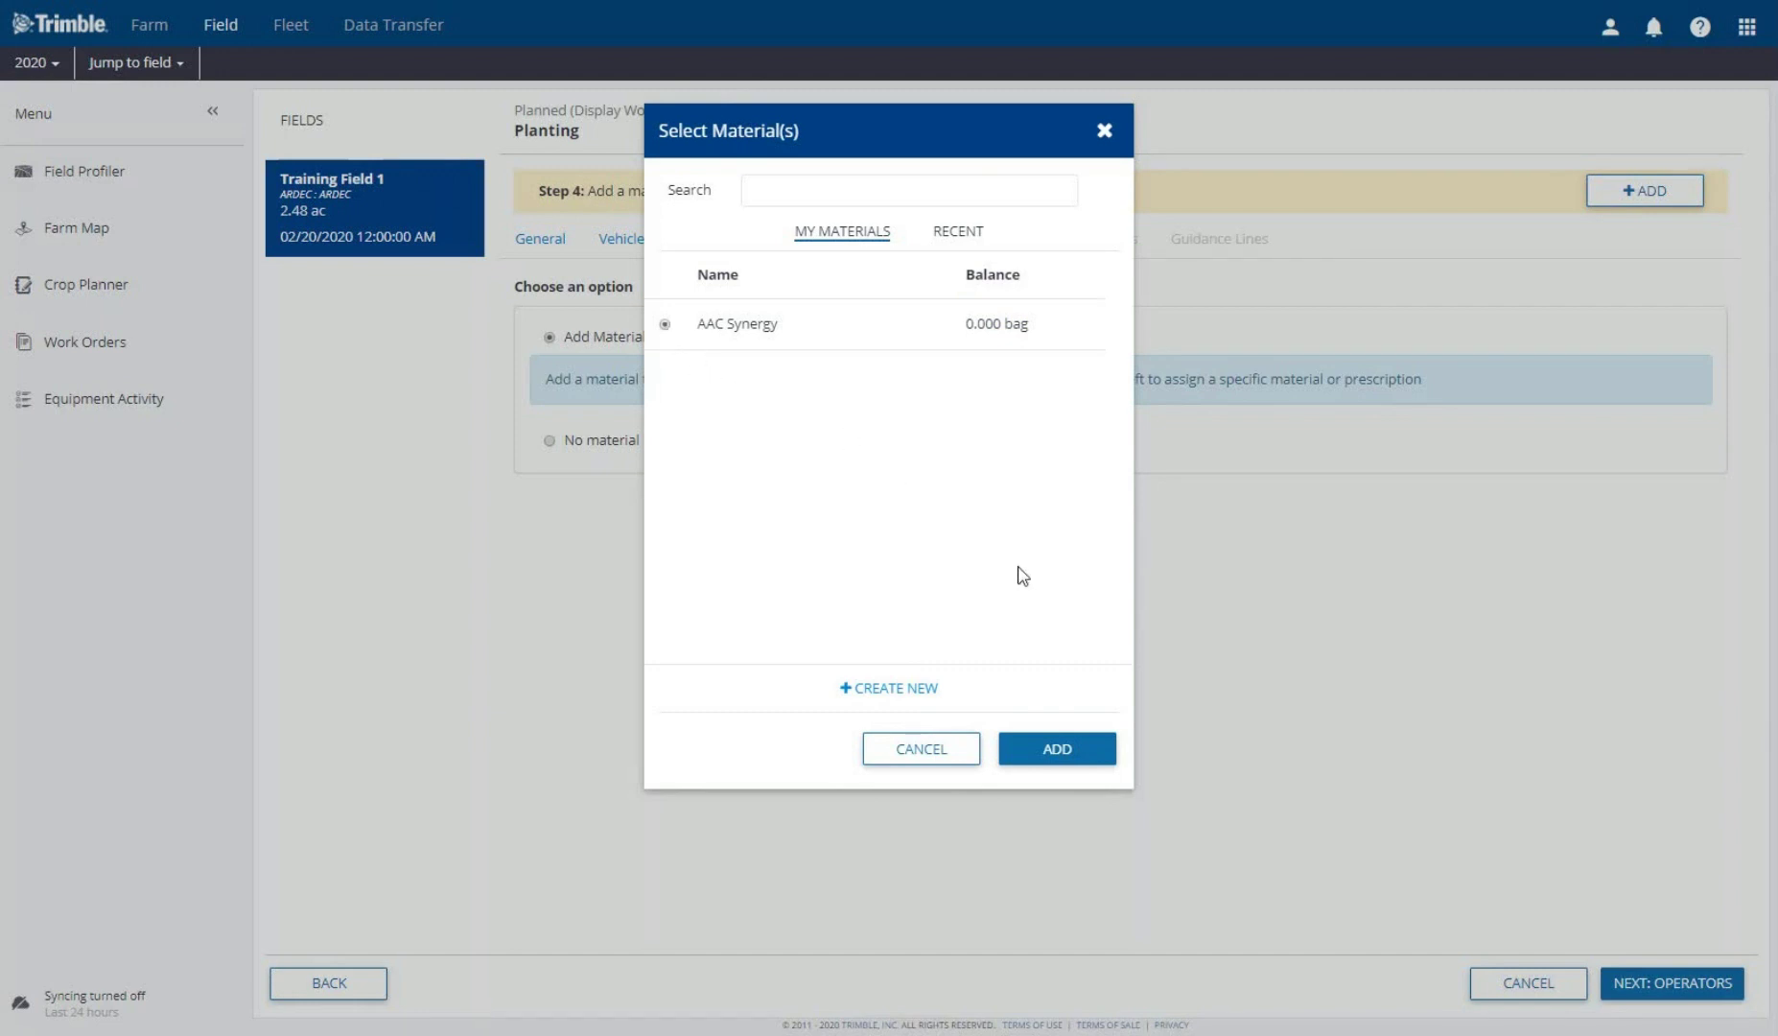
{"action": "left_click", "coordinate": [1032, 753]}
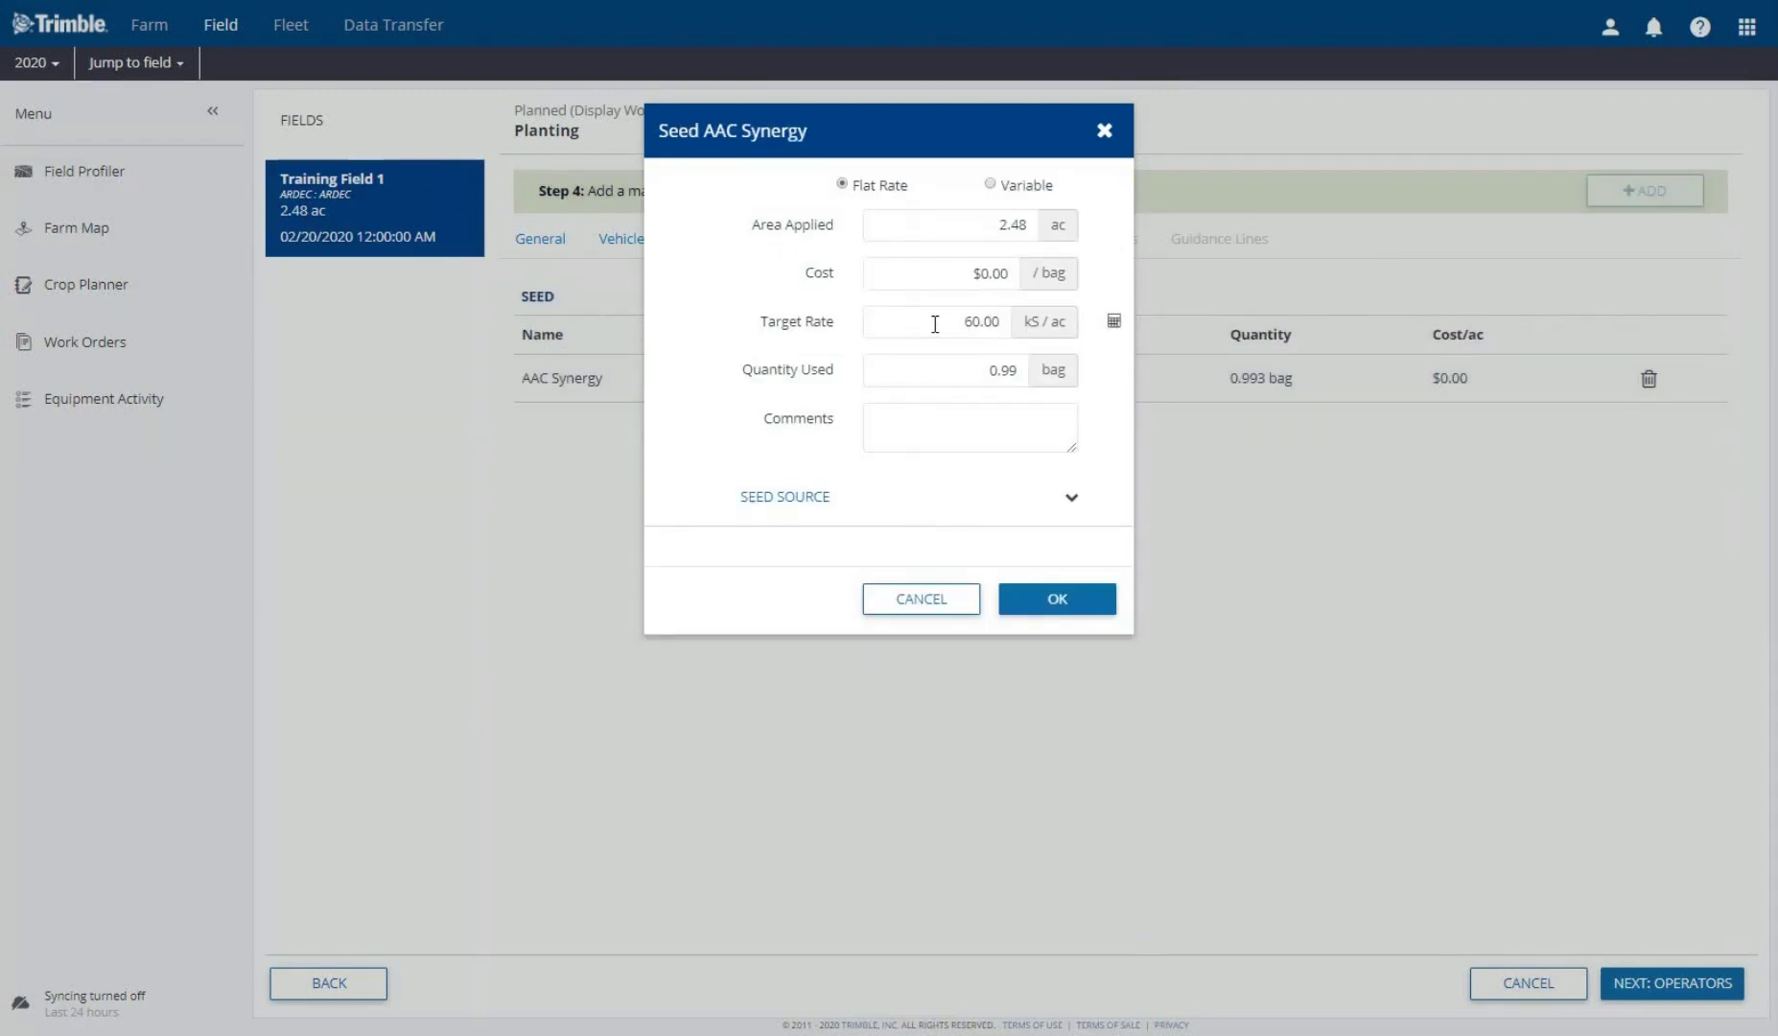
Switch the AAC Synergy rate from 60.00 kS/ac to variable, leaving zones at Choose...
{"action": "left_click_drag", "start_coordinate": [935, 323], "coordinate": [1010, 331]}
{"action": "left_click", "coordinate": [991, 185]}
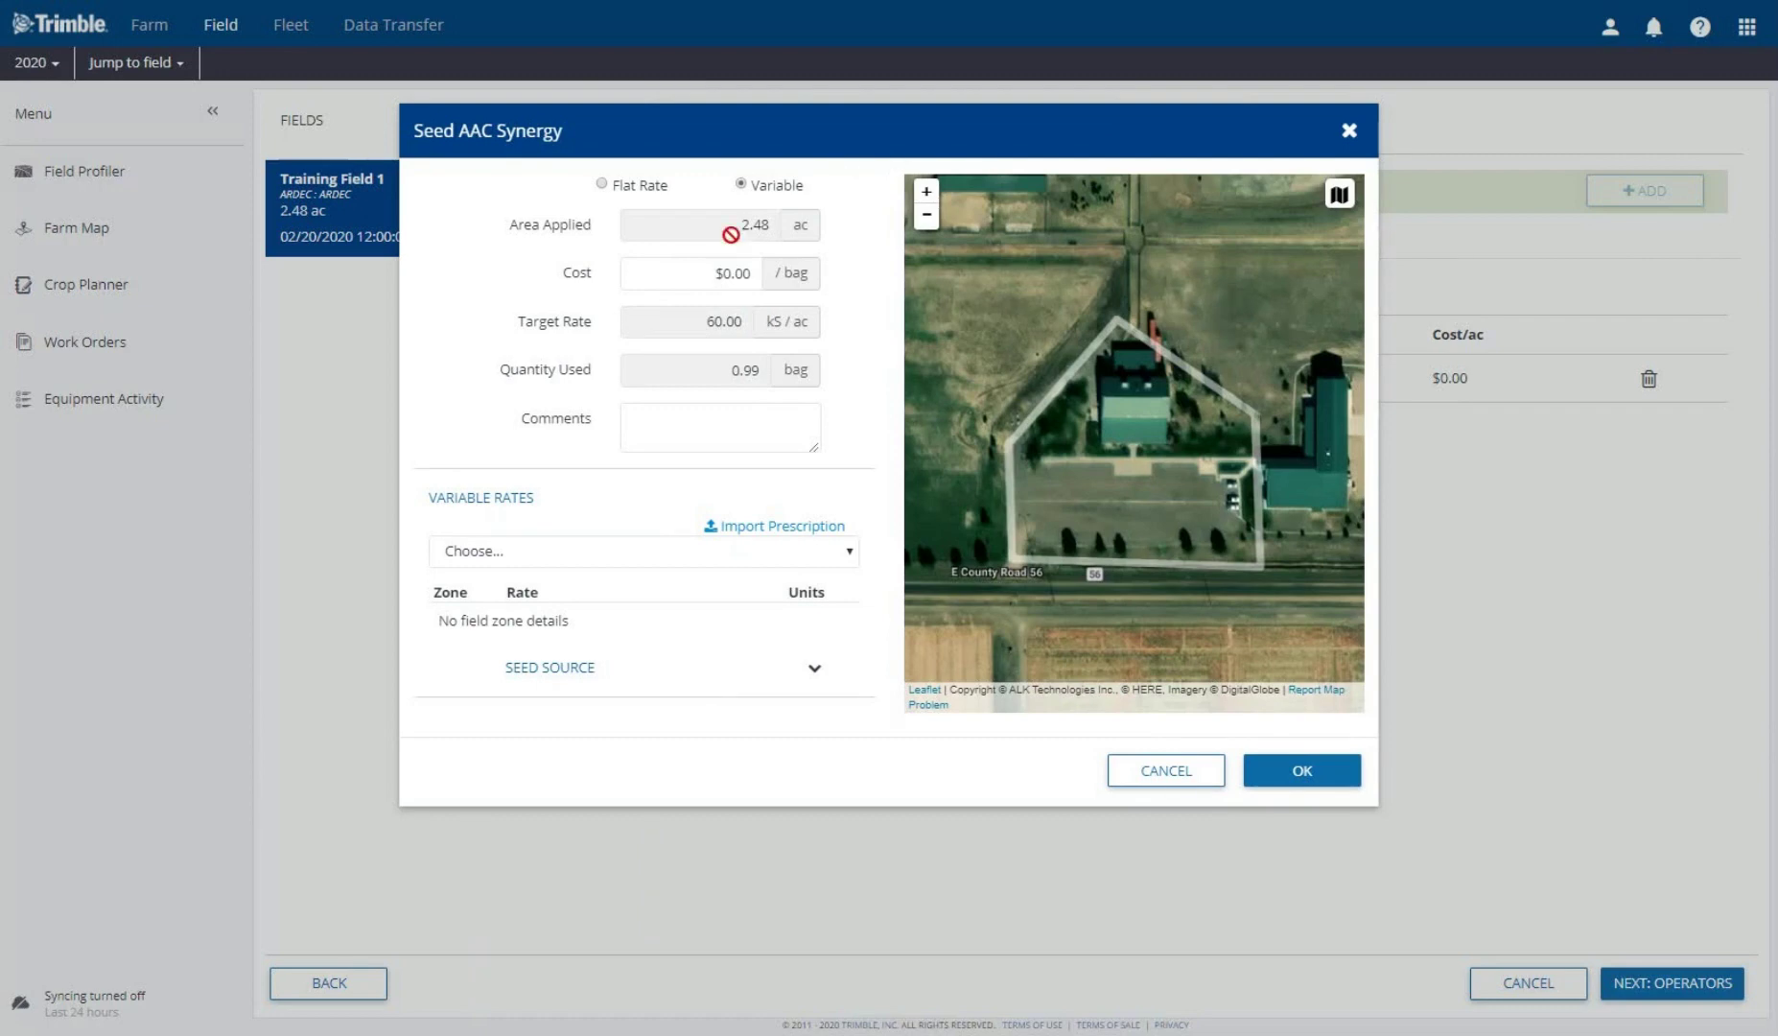
{"action": "left_click", "coordinate": [566, 564]}
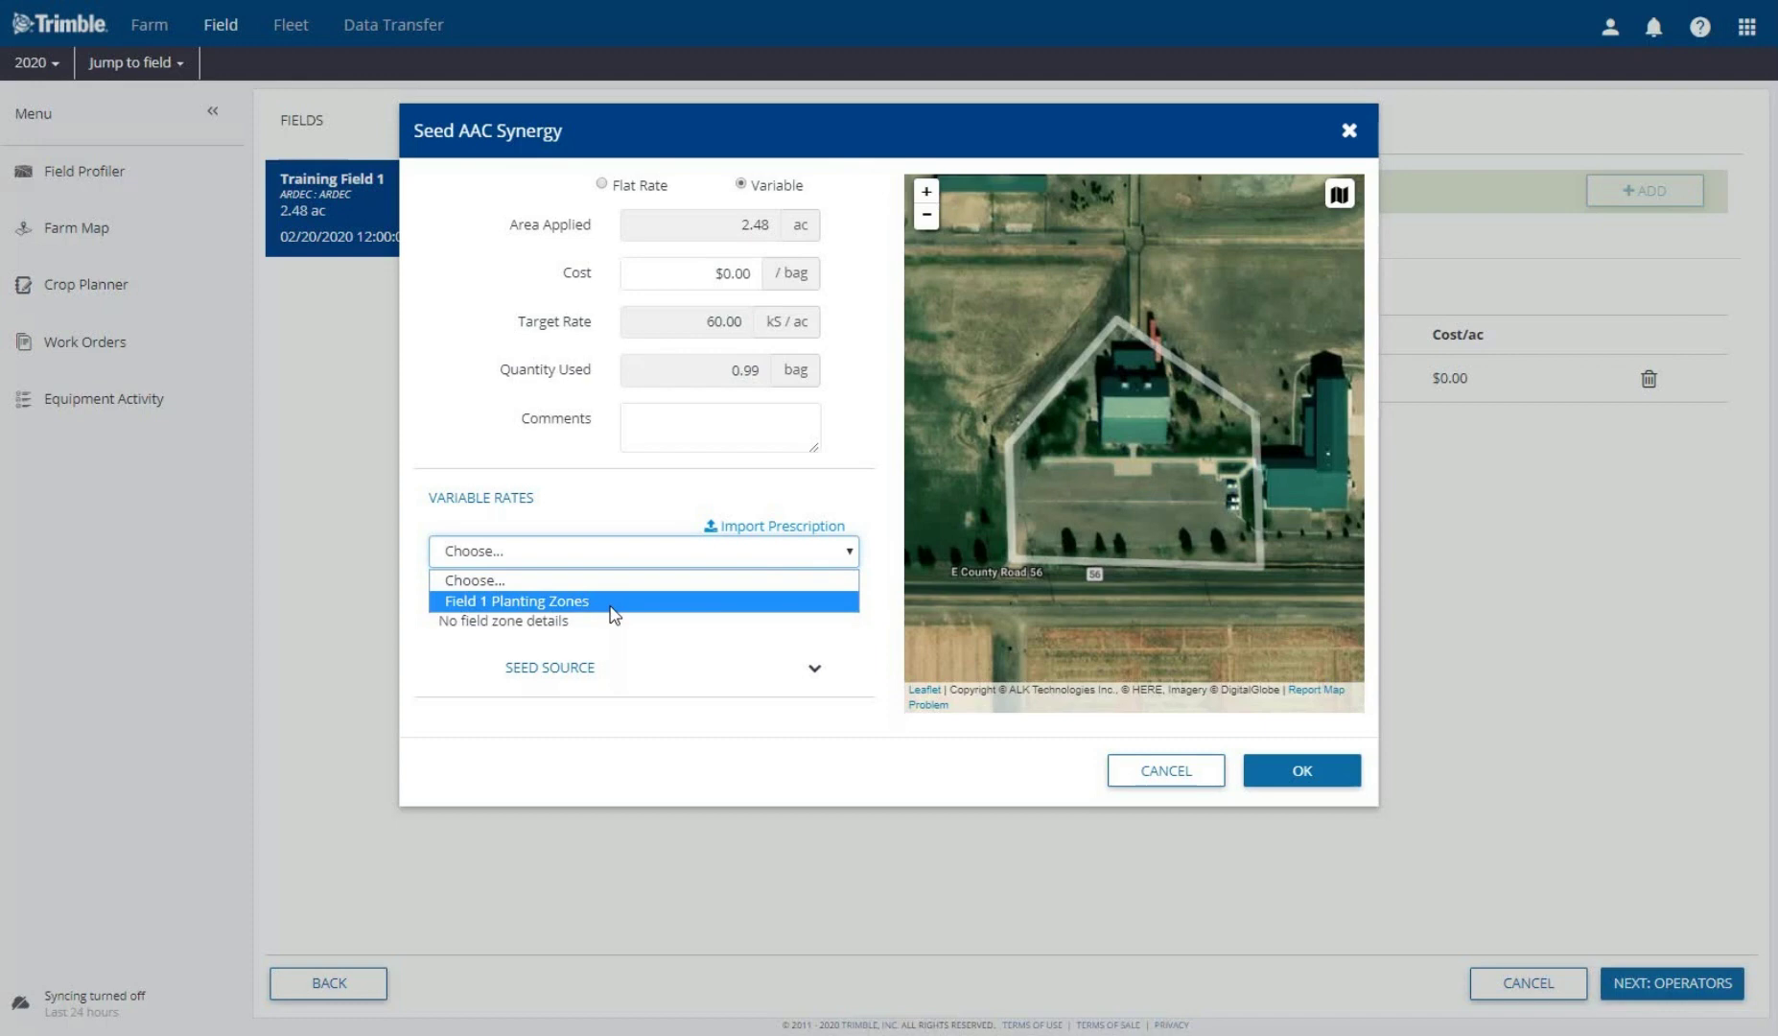
{"action": "left_click", "coordinate": [518, 582]}
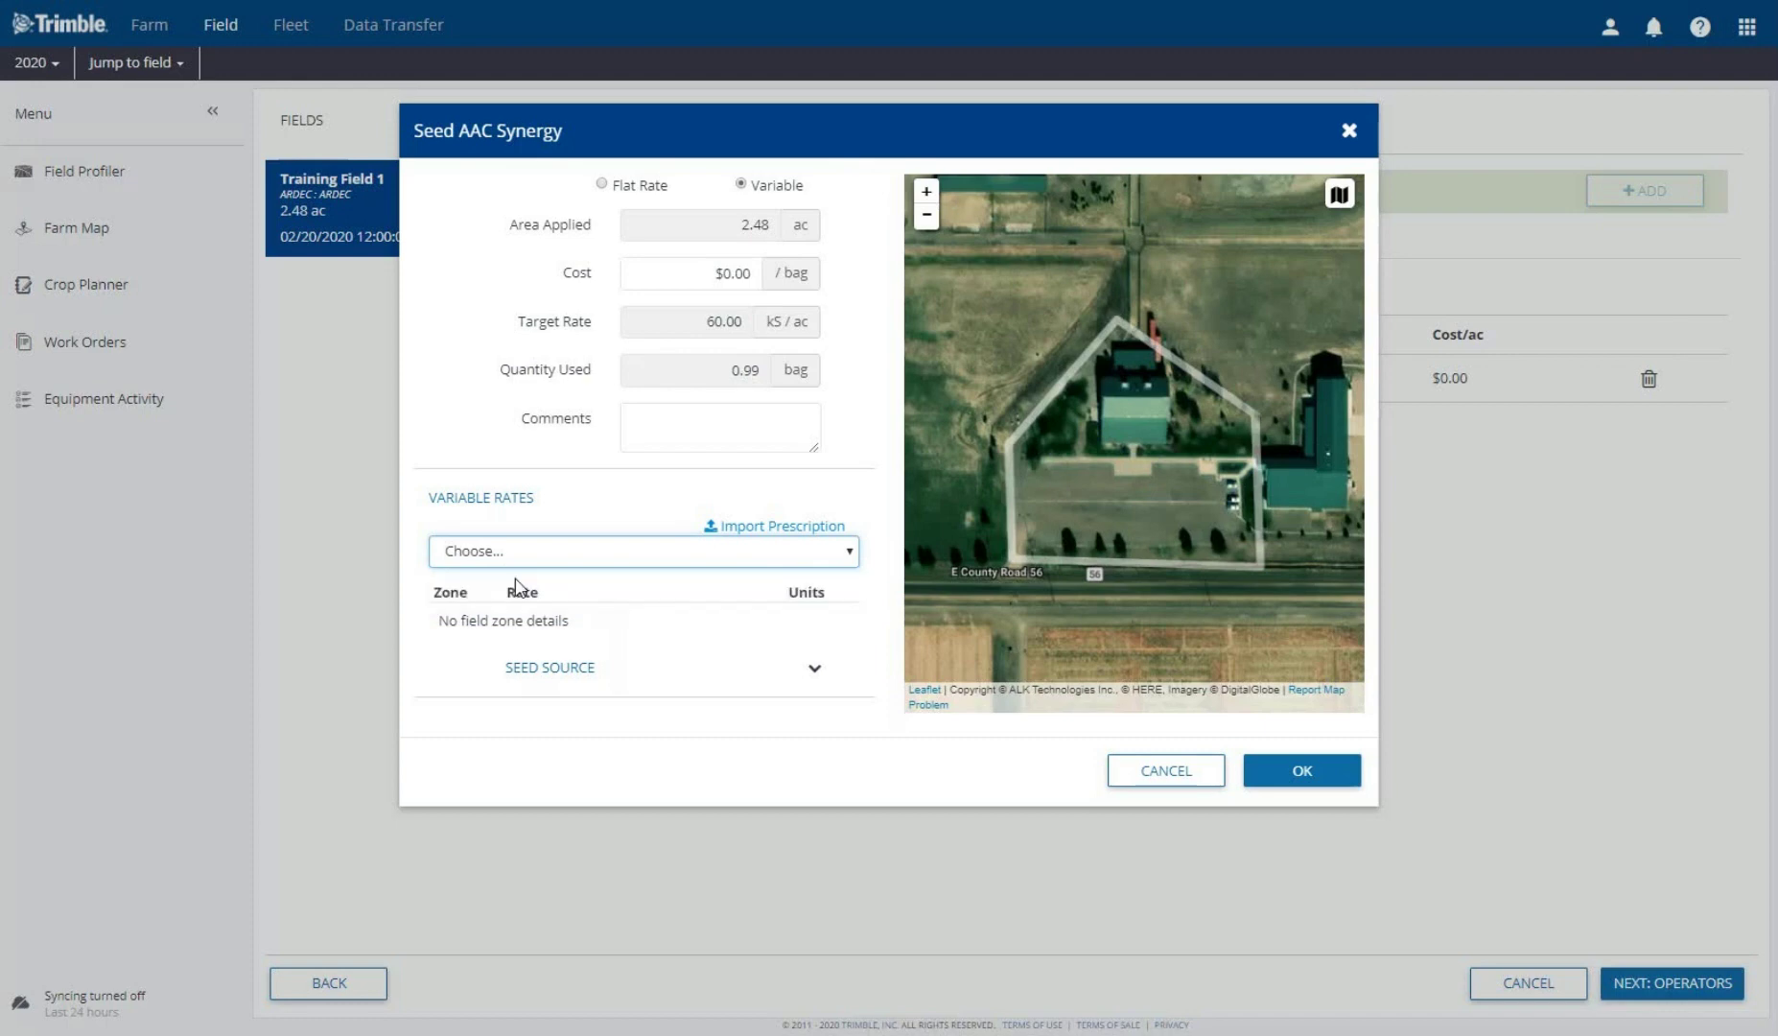
Import the Barley prescription's .shp, .dbf and .shx files for Training Field 1
{"action": "left_click", "coordinate": [765, 534]}
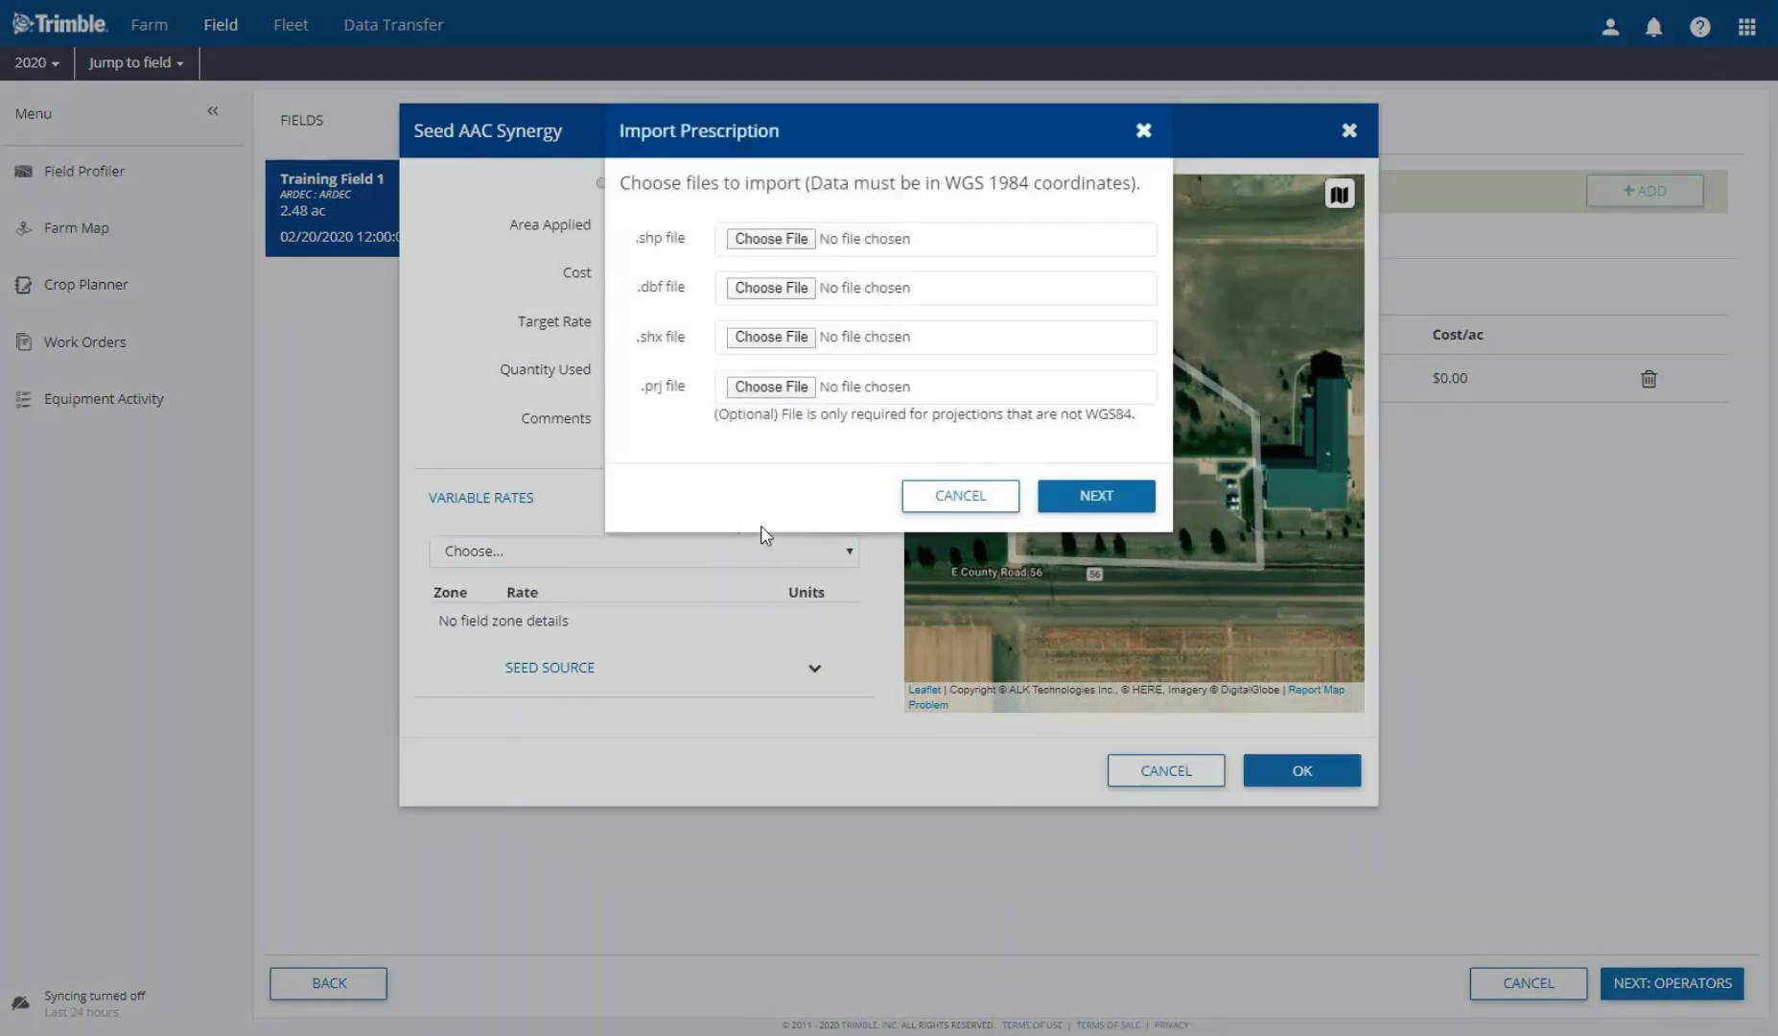
{"action": "left_click", "coordinate": [772, 239]}
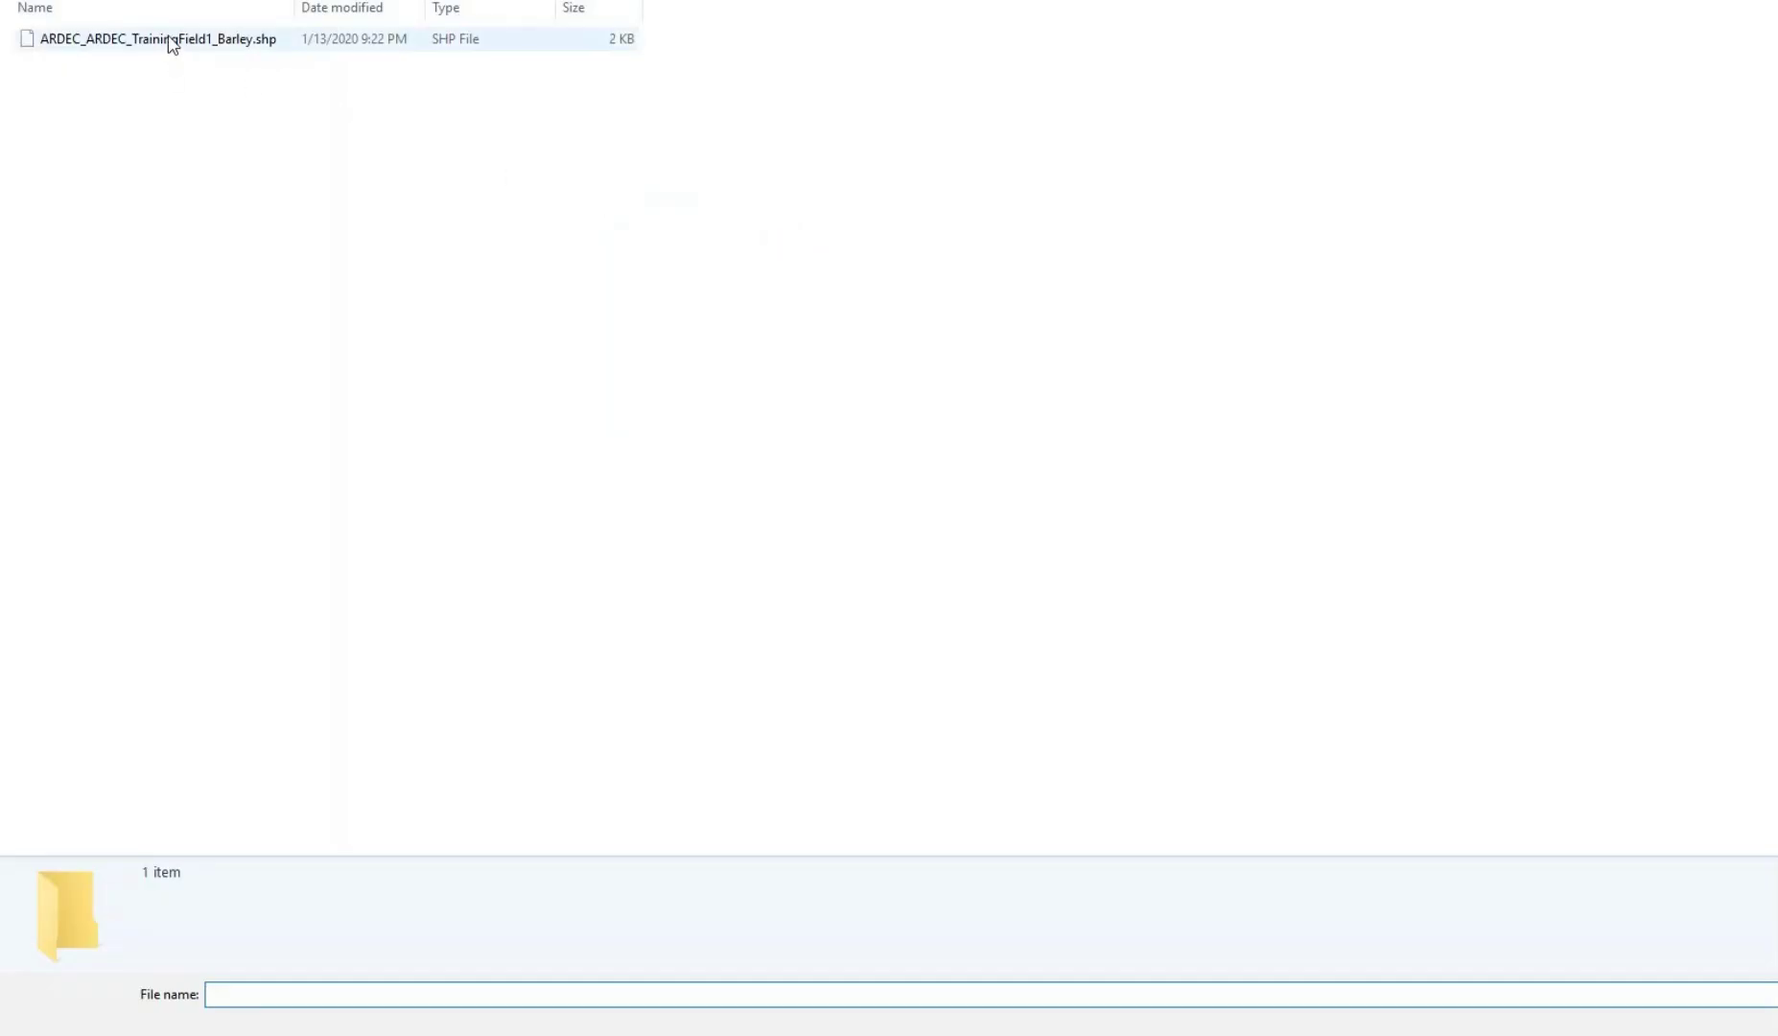
{"action": "double_click", "coordinate": [170, 41]}
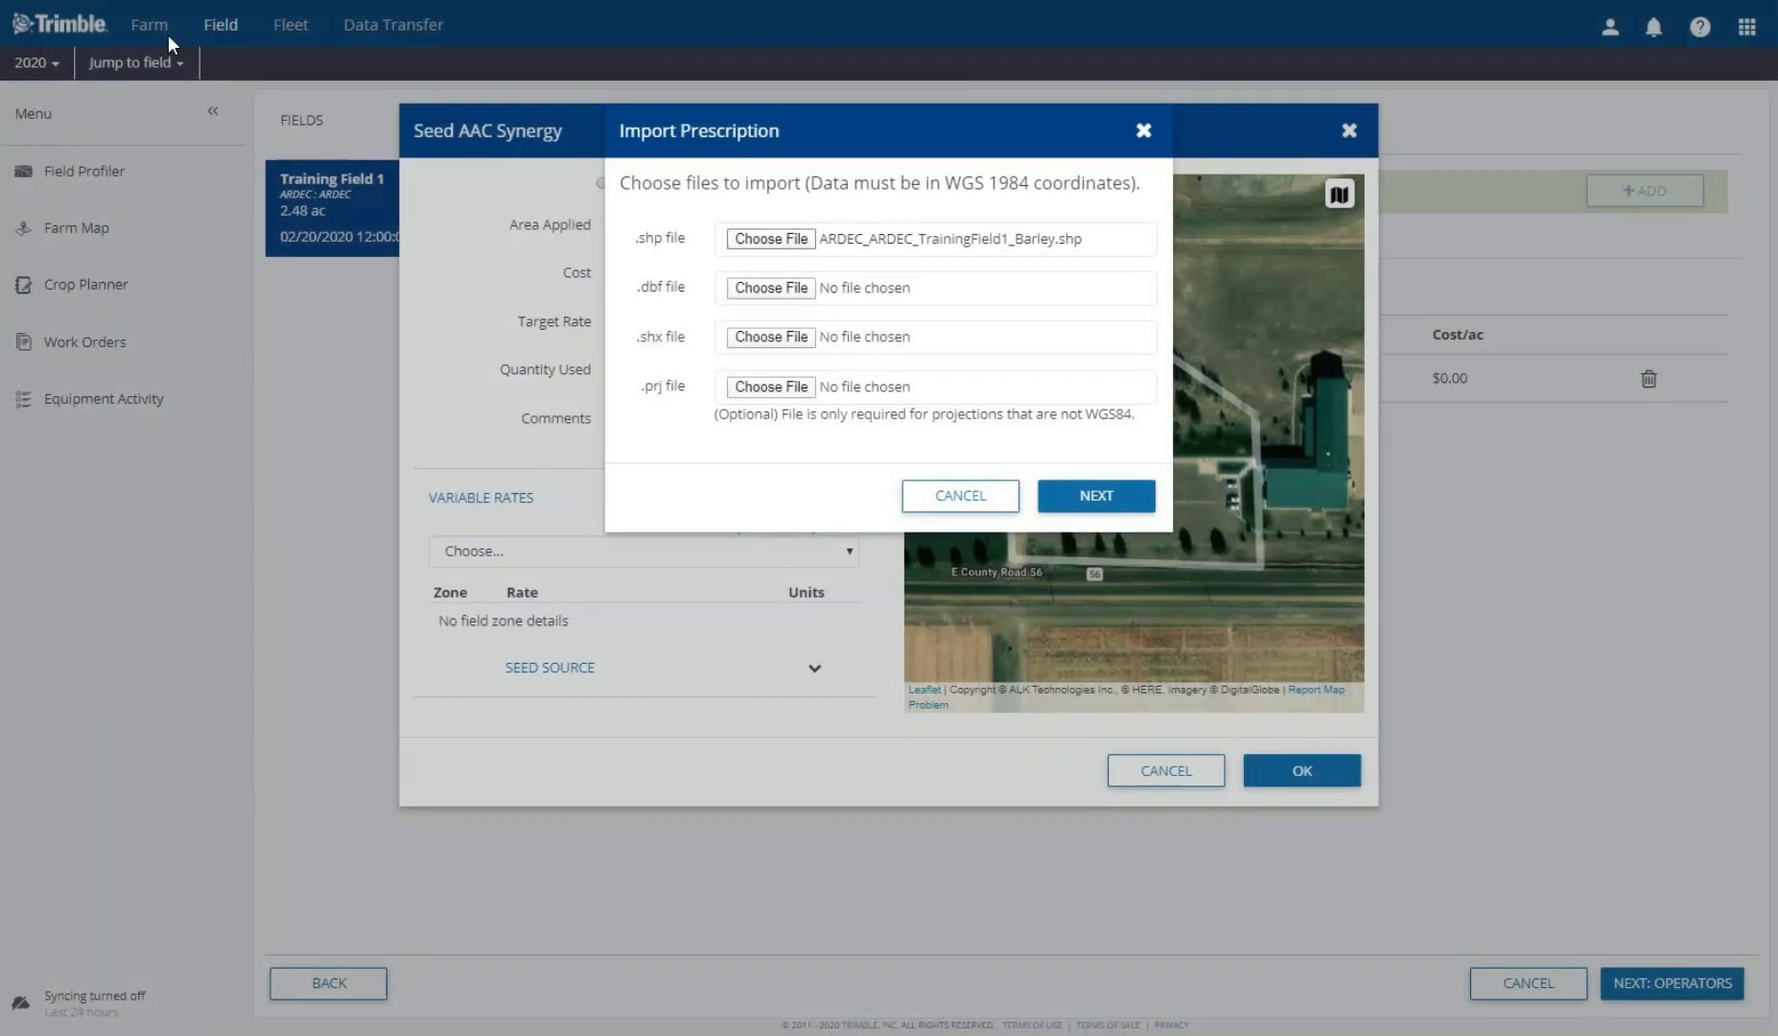
{"action": "left_click", "coordinate": [759, 294]}
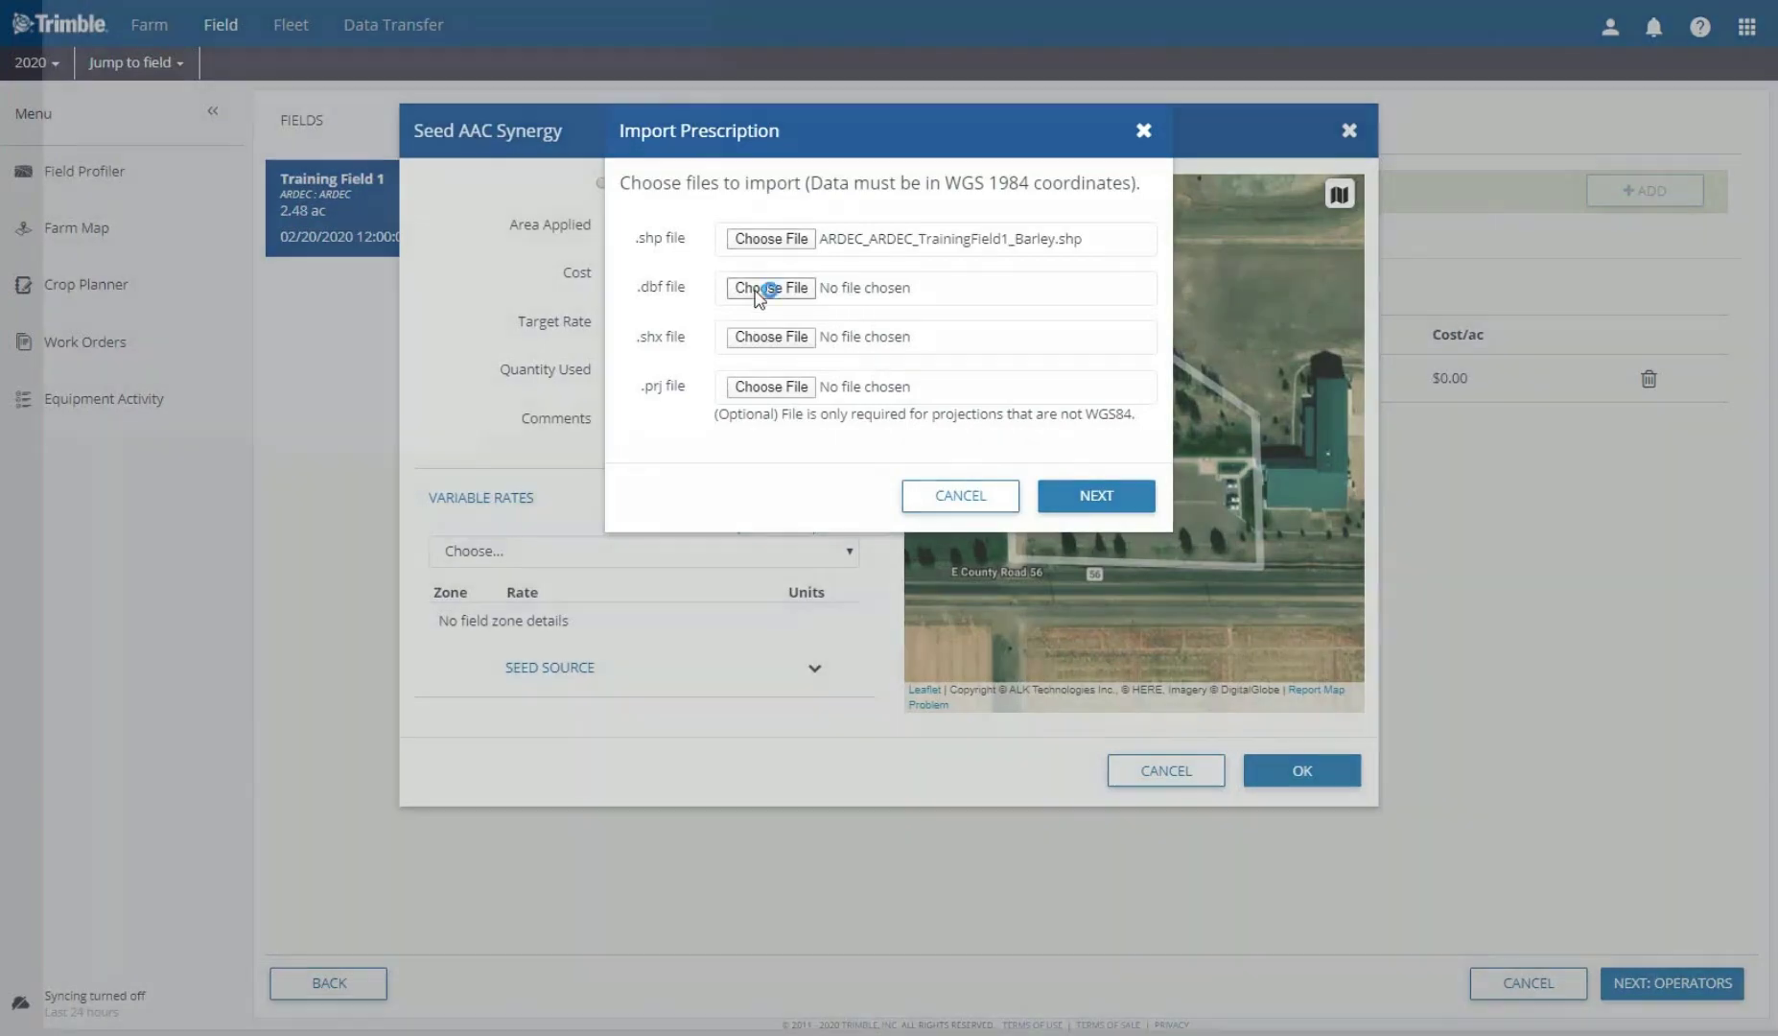
{"action": "double_click", "coordinate": [166, 43]}
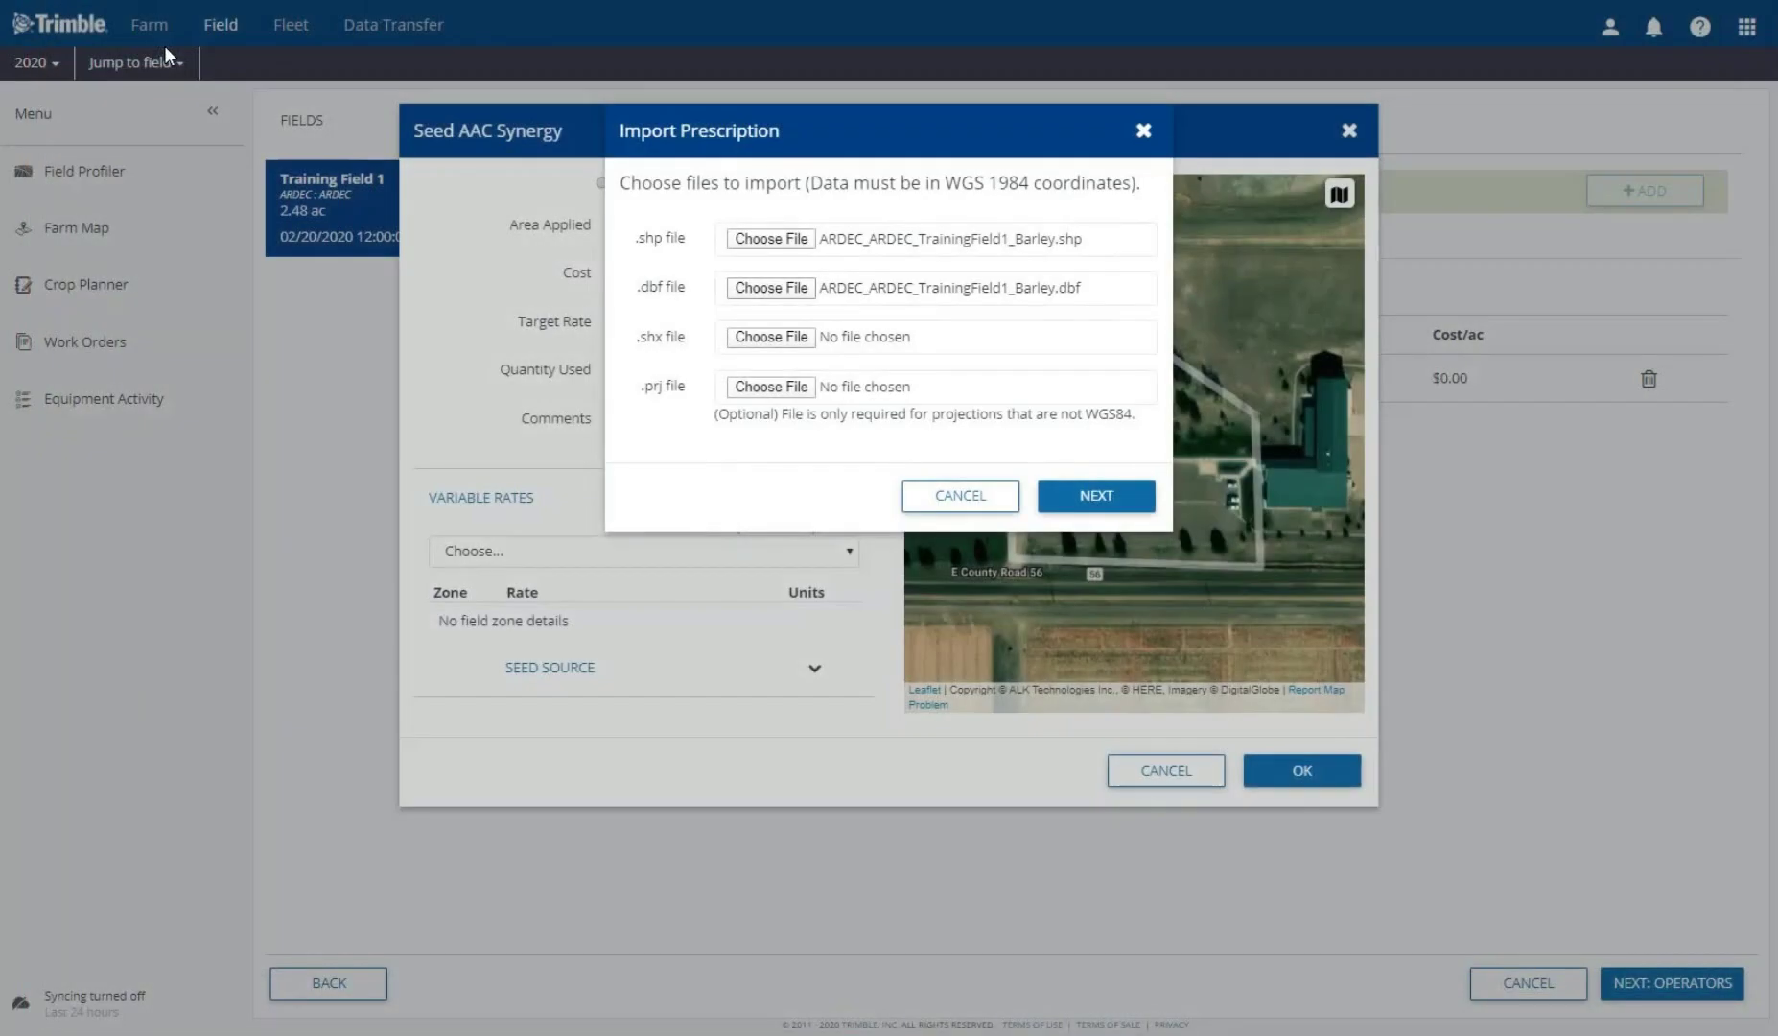
{"action": "left_click", "coordinate": [771, 338]}
{"action": "double_click", "coordinate": [243, 41]}
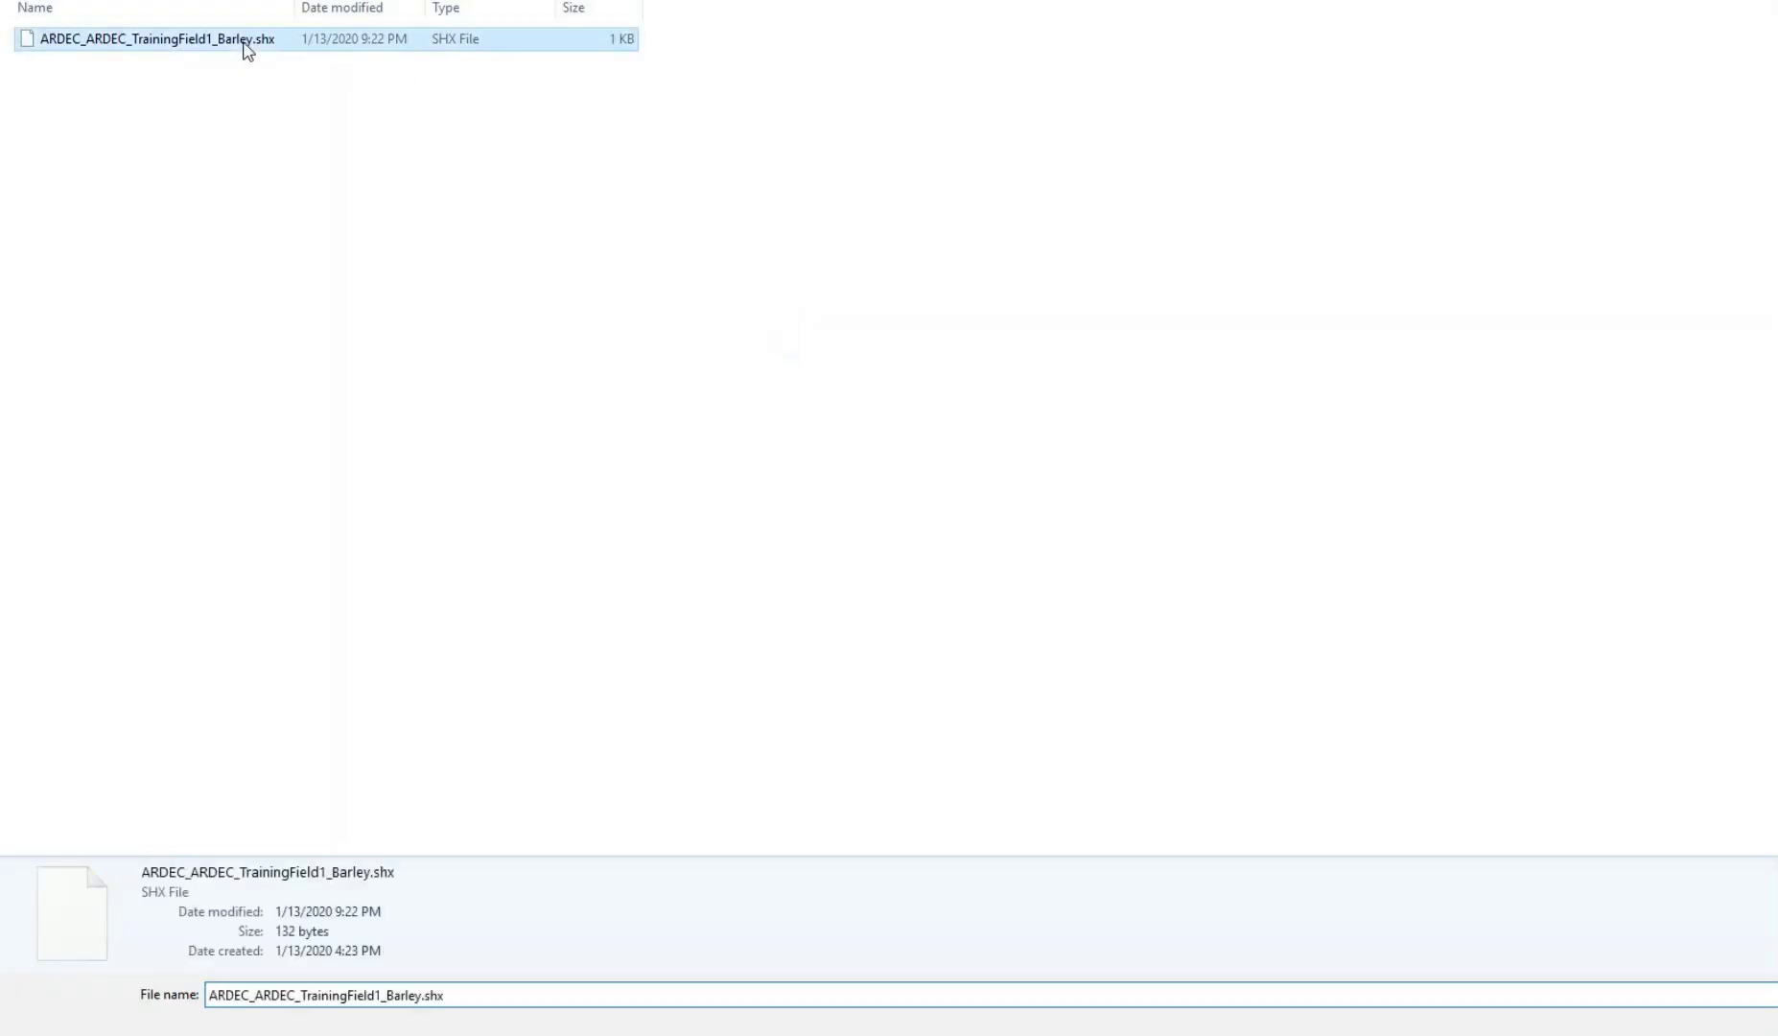
{"action": "left_click", "coordinate": [1100, 496]}
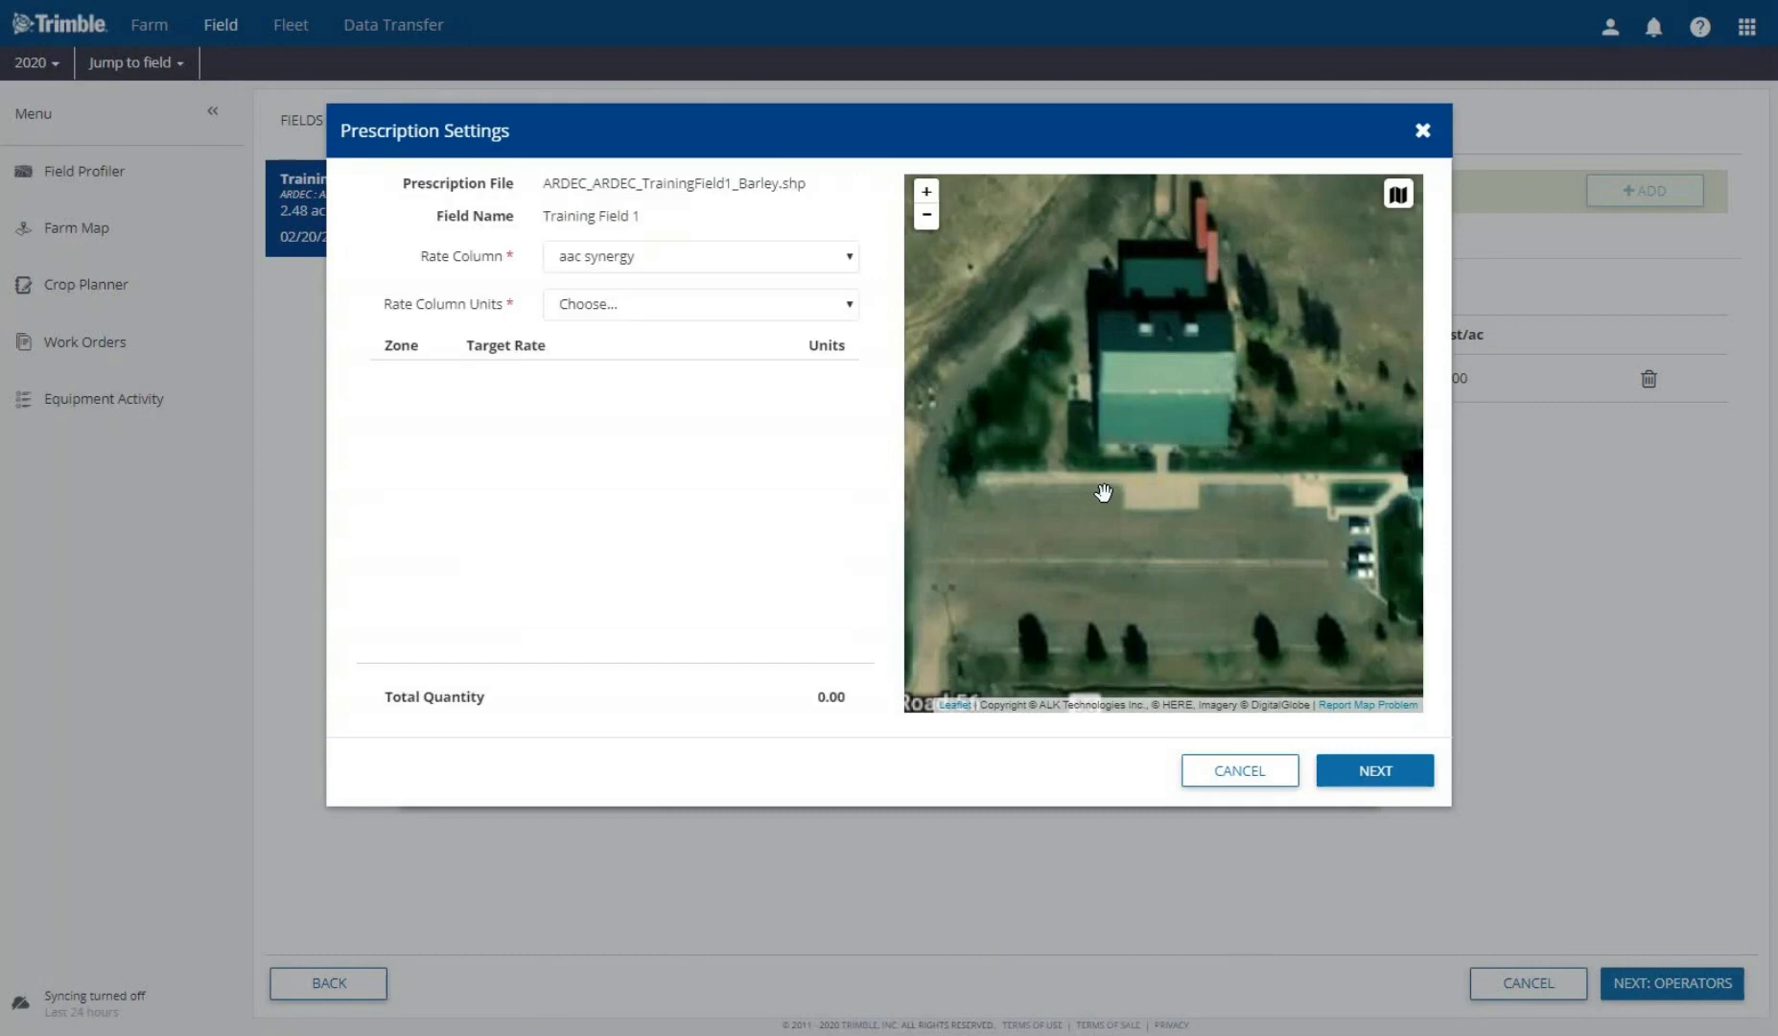
Set the prescription rate units to kiloseeds and apply it to the AAC Synergy seed
{"action": "left_click", "coordinate": [614, 303]}
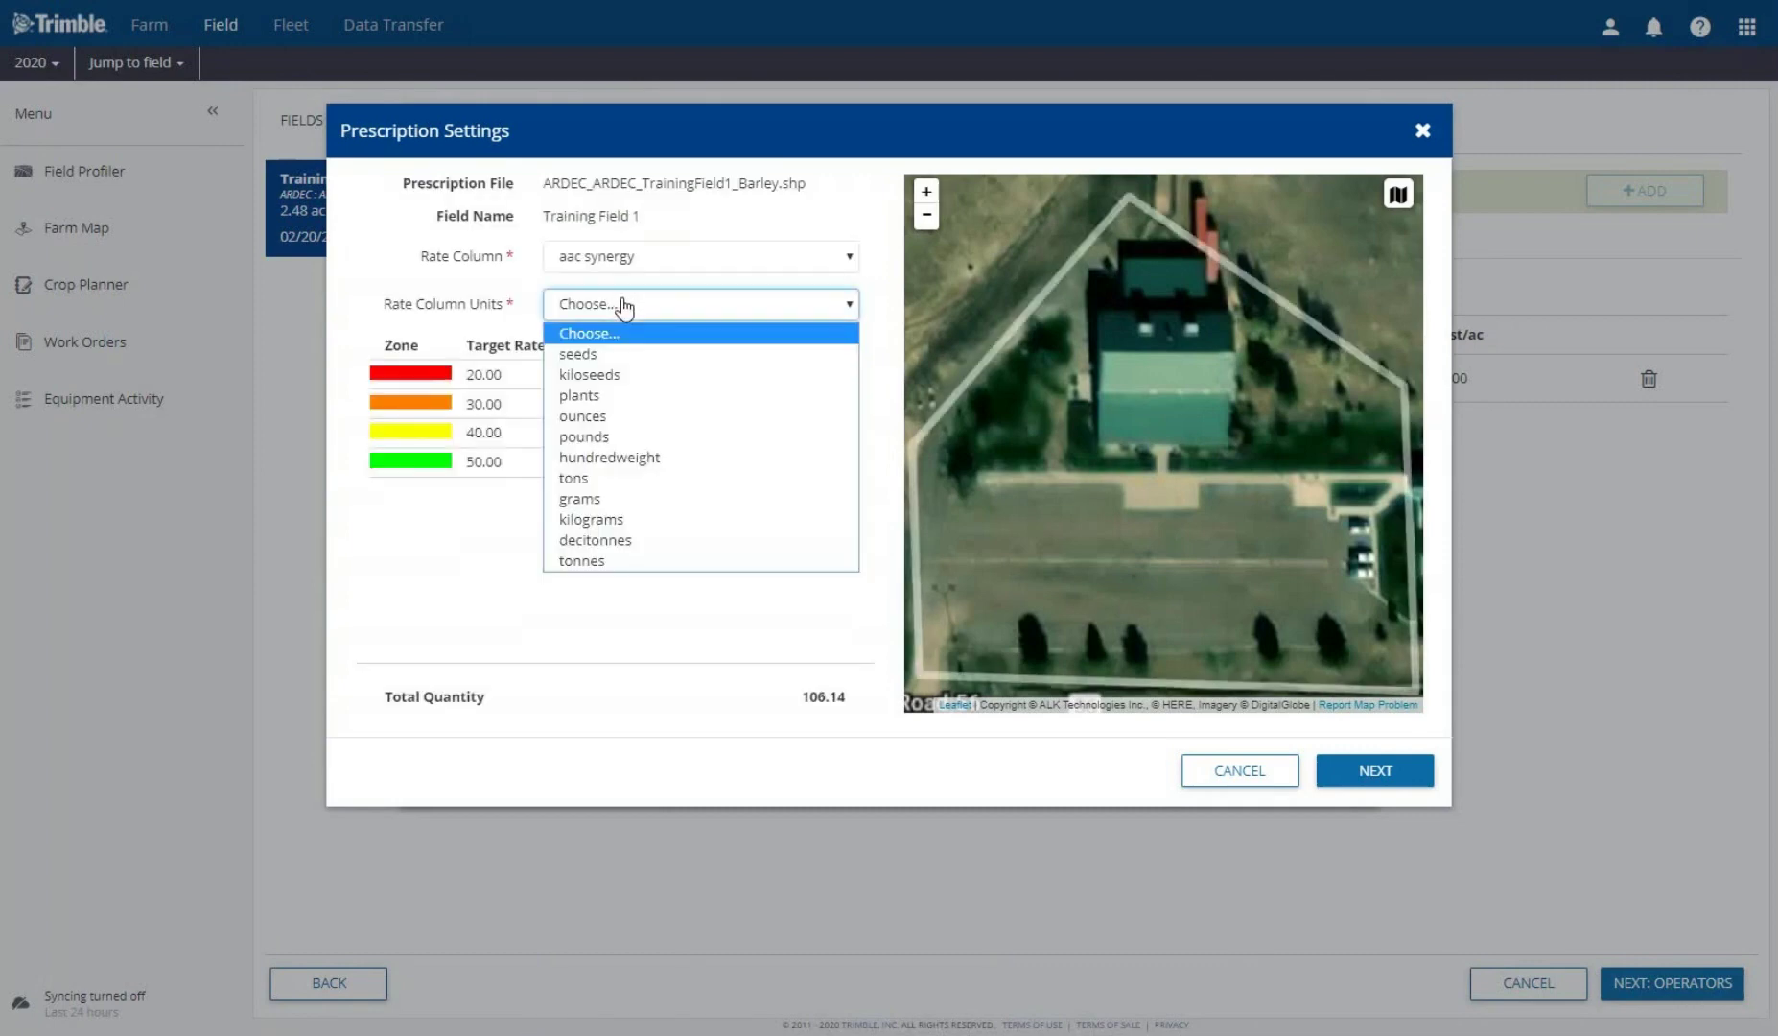
{"action": "left_click", "coordinate": [614, 374]}
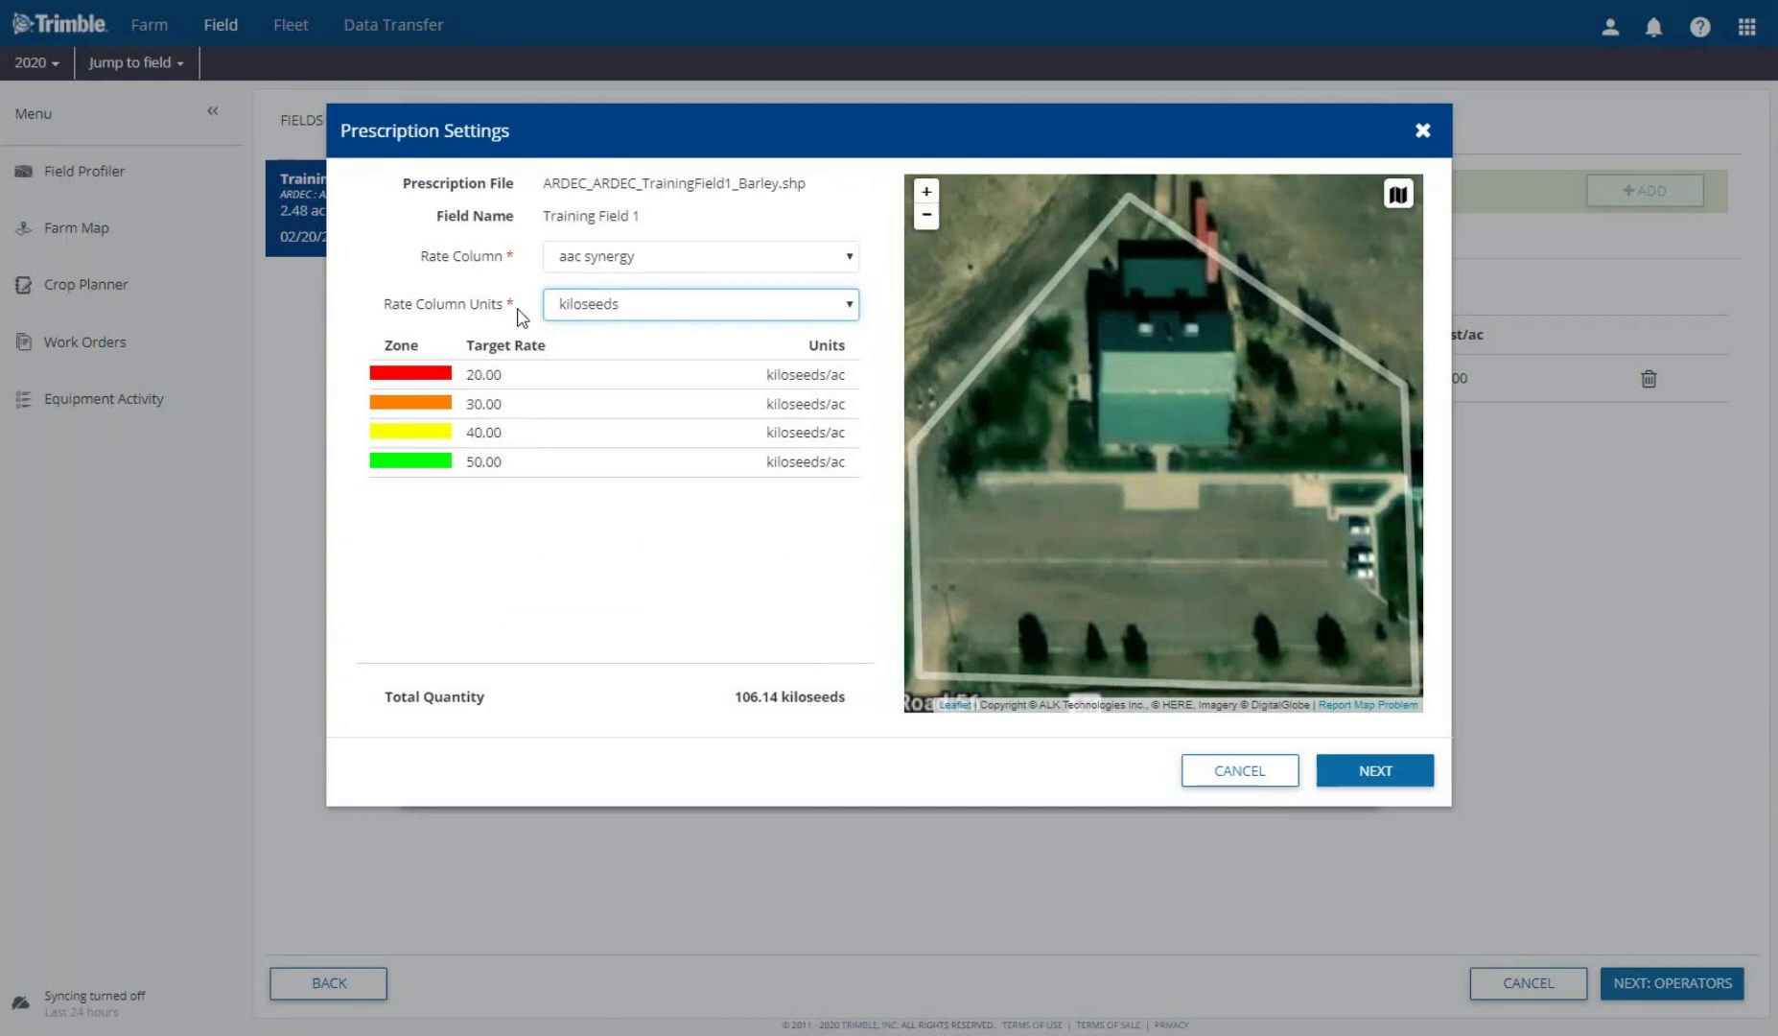
{"action": "left_click", "coordinate": [1352, 774]}
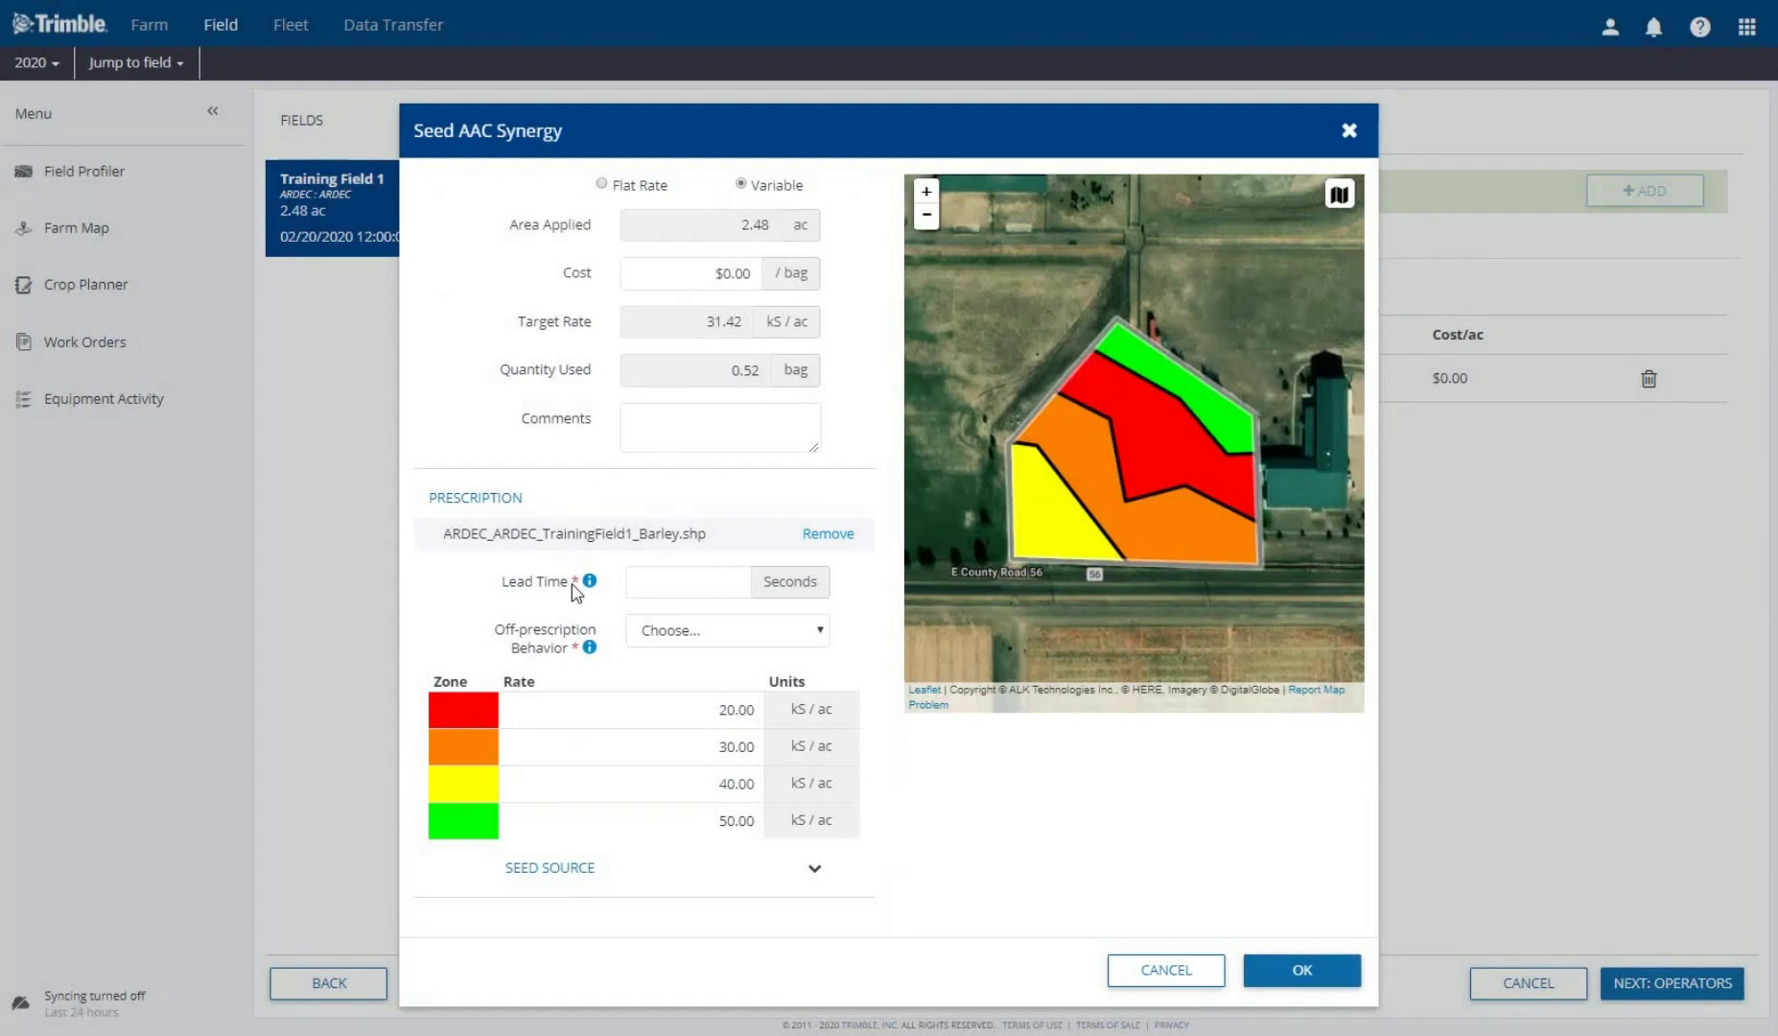
Give the seed a 1-second lead time and Zero Rate off-prescription behaviour, then confirm
{"action": "left_click", "coordinate": [665, 592]}
{"action": "type", "text": "1"}
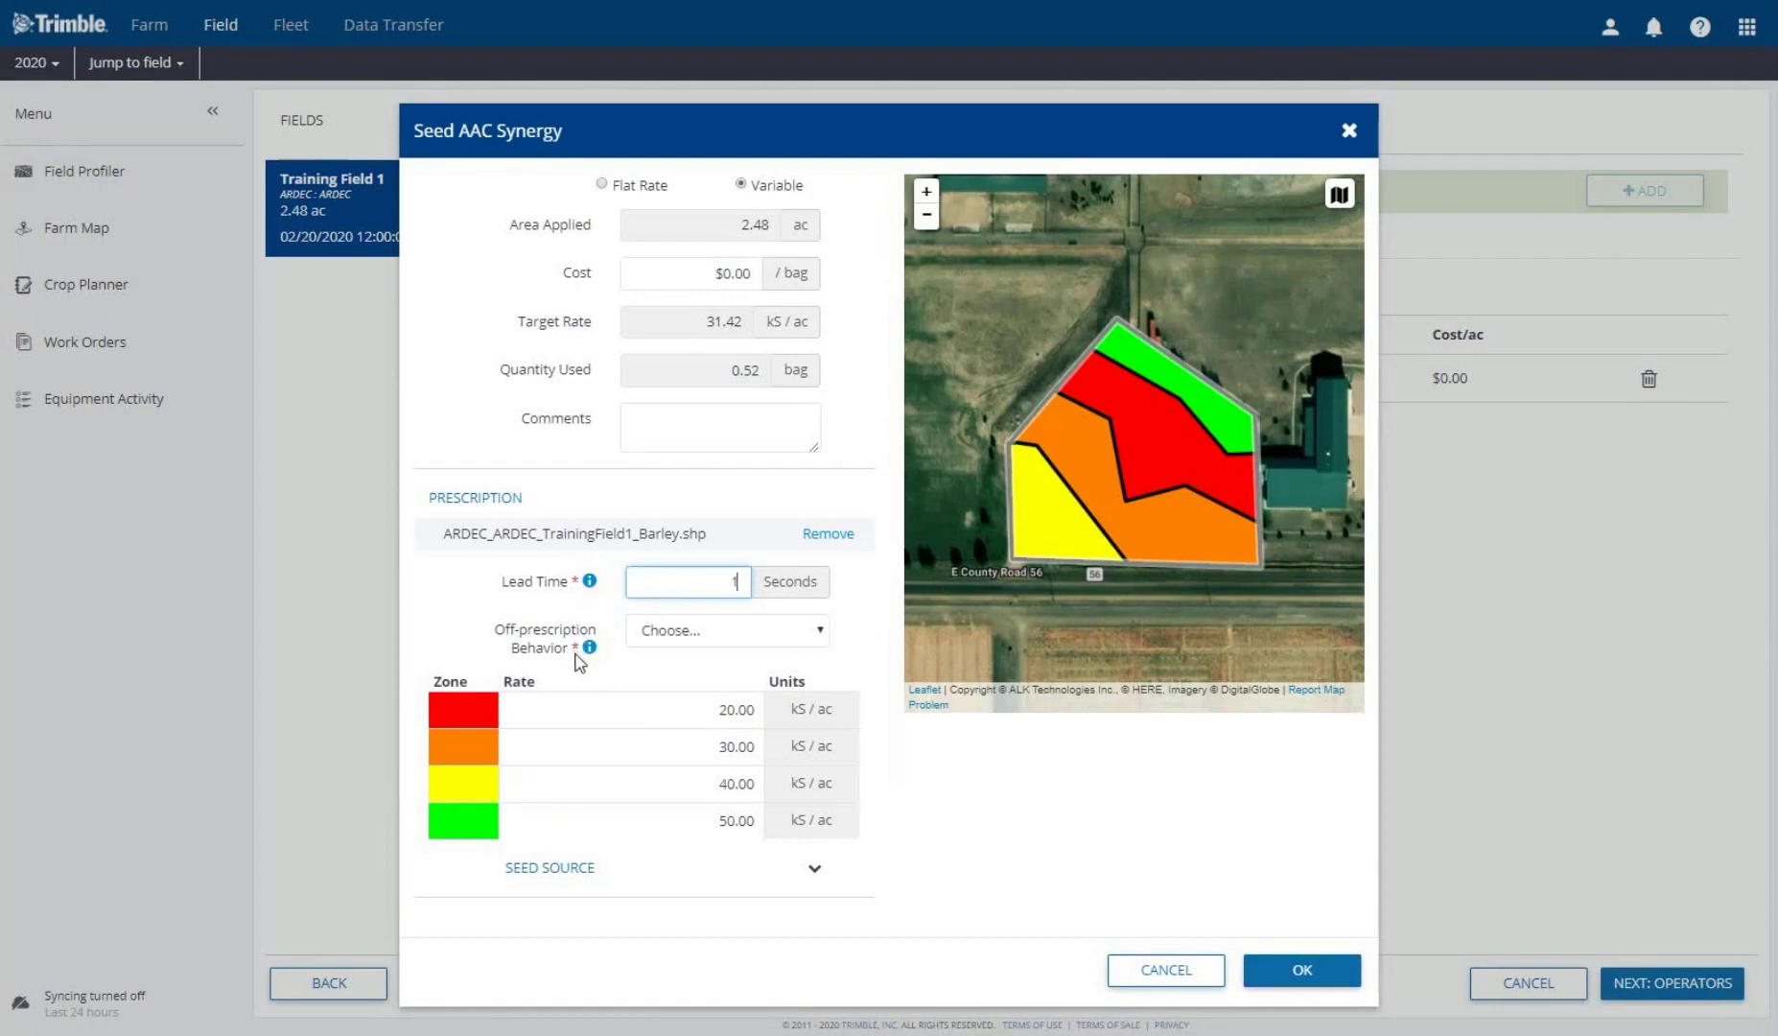
{"action": "left_click", "coordinate": [691, 635]}
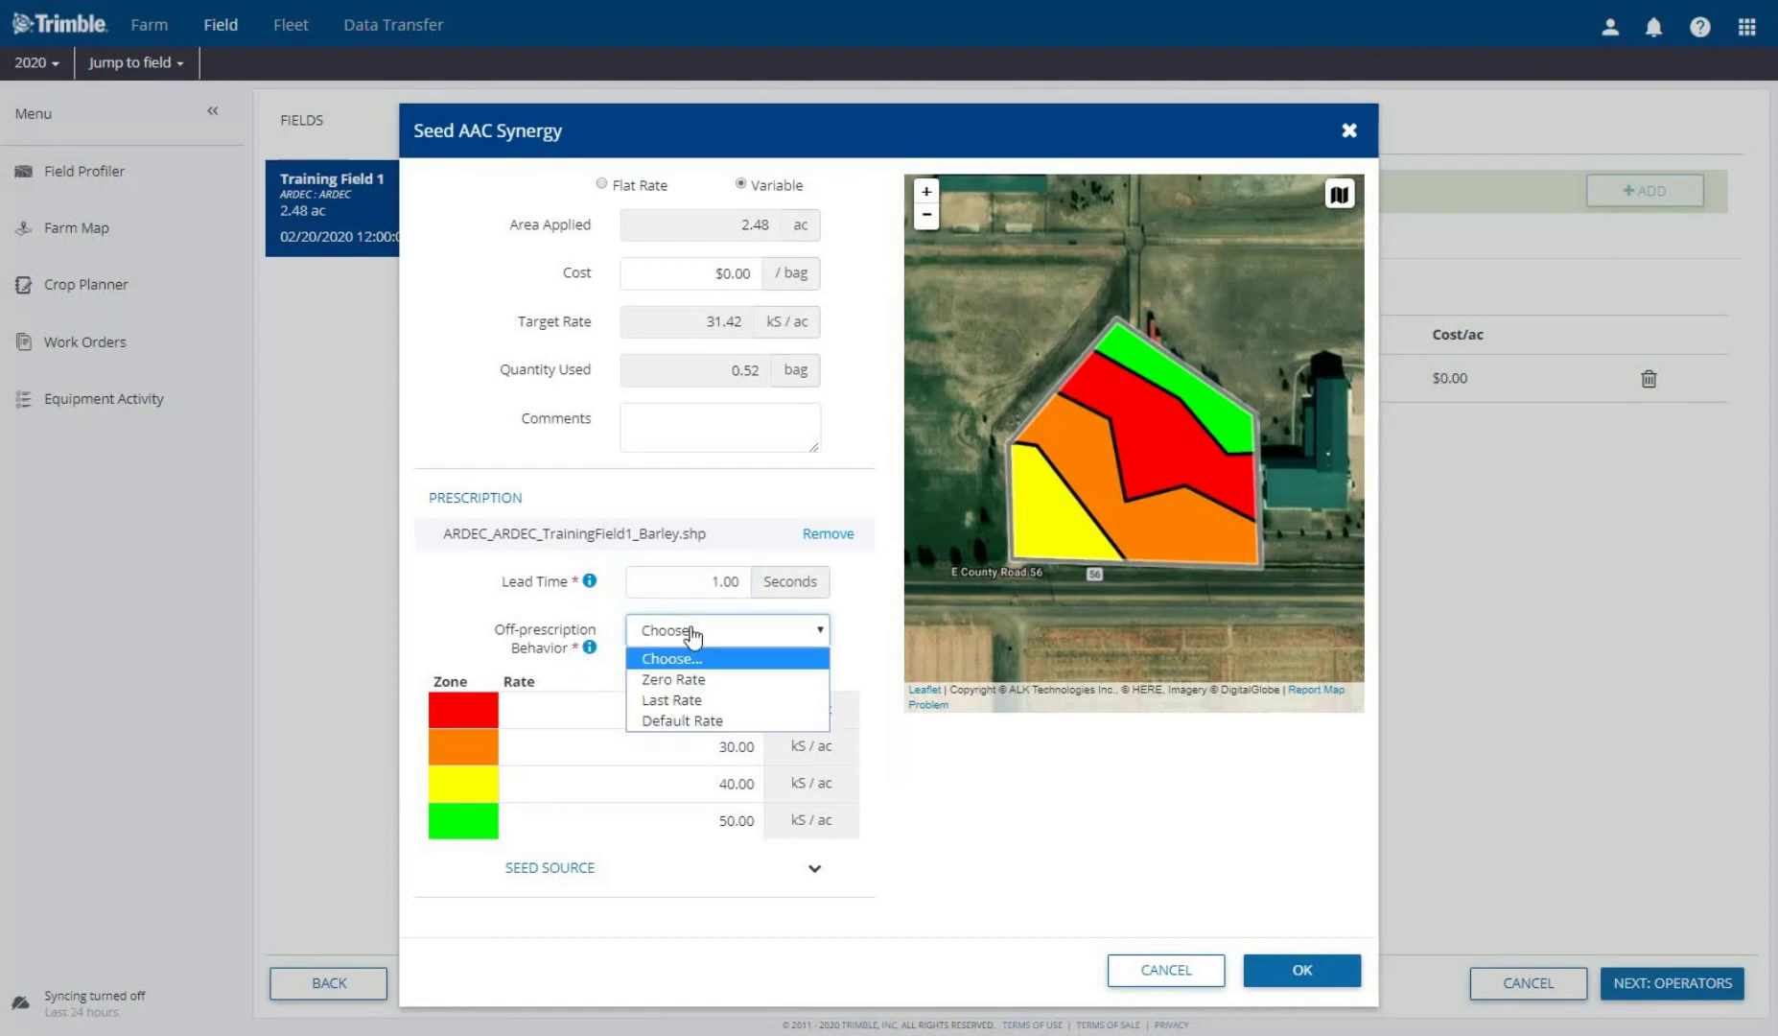
{"action": "left_click", "coordinate": [695, 684]}
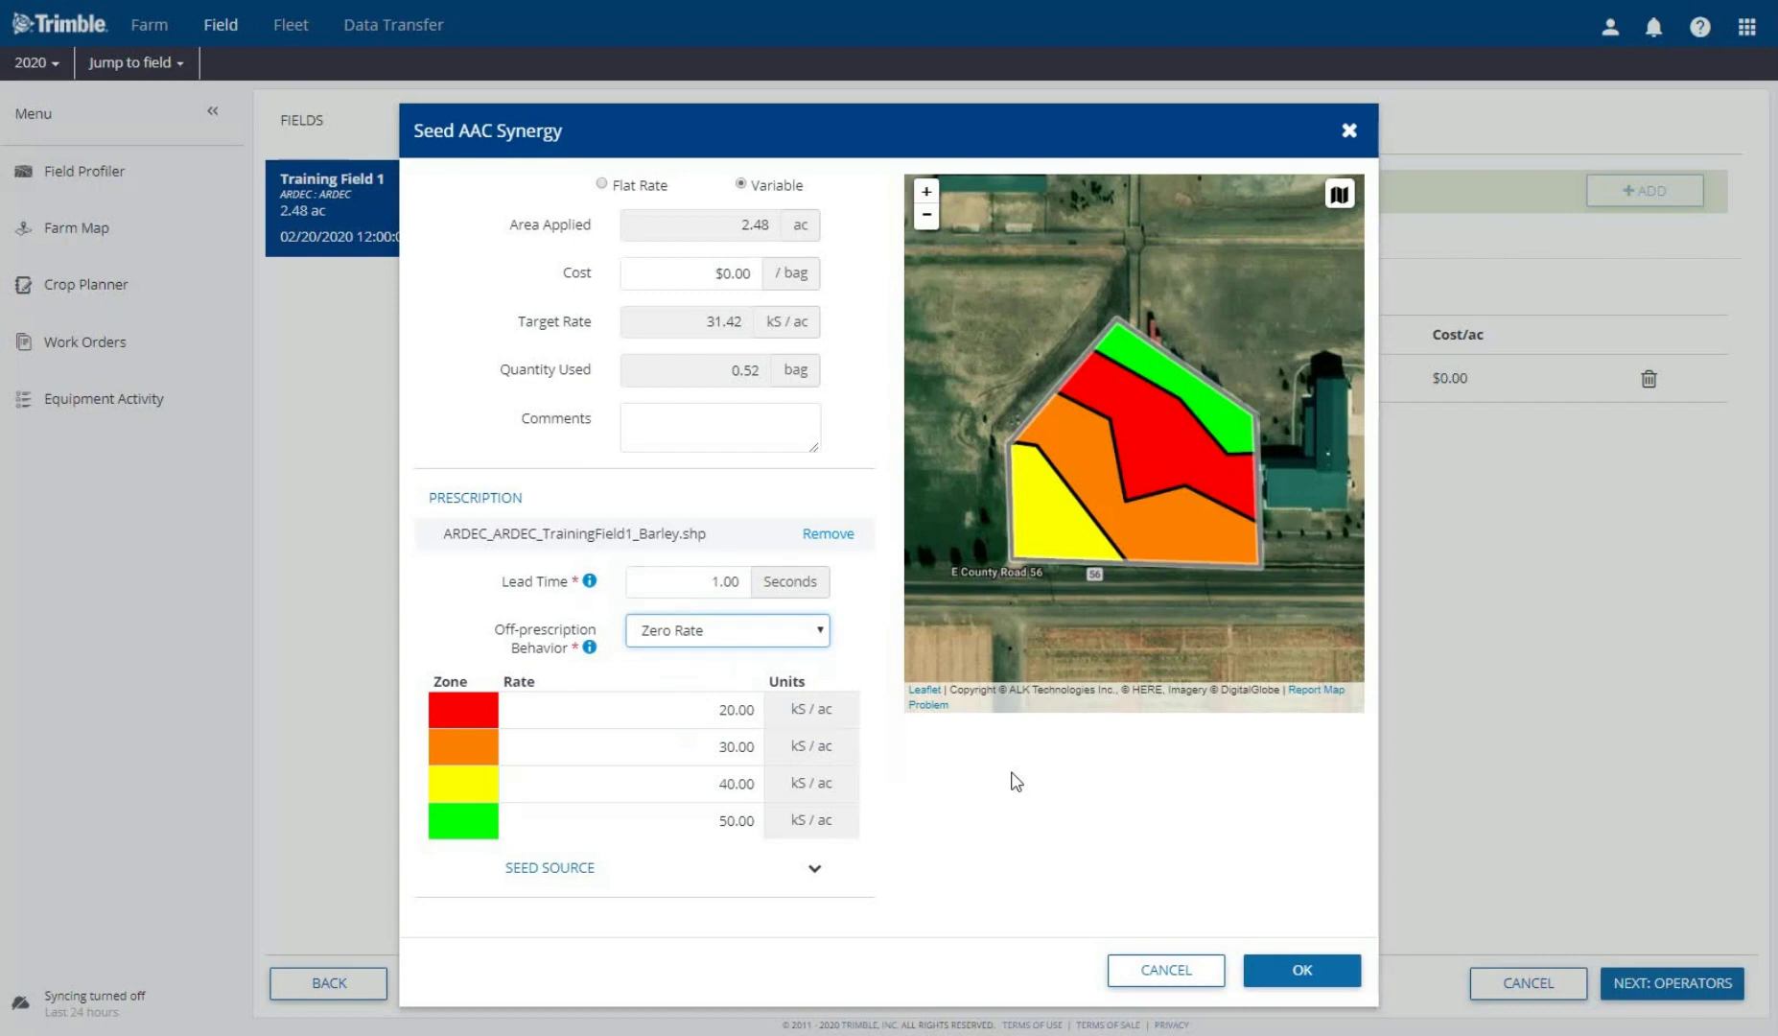
{"action": "left_click", "coordinate": [1292, 970]}
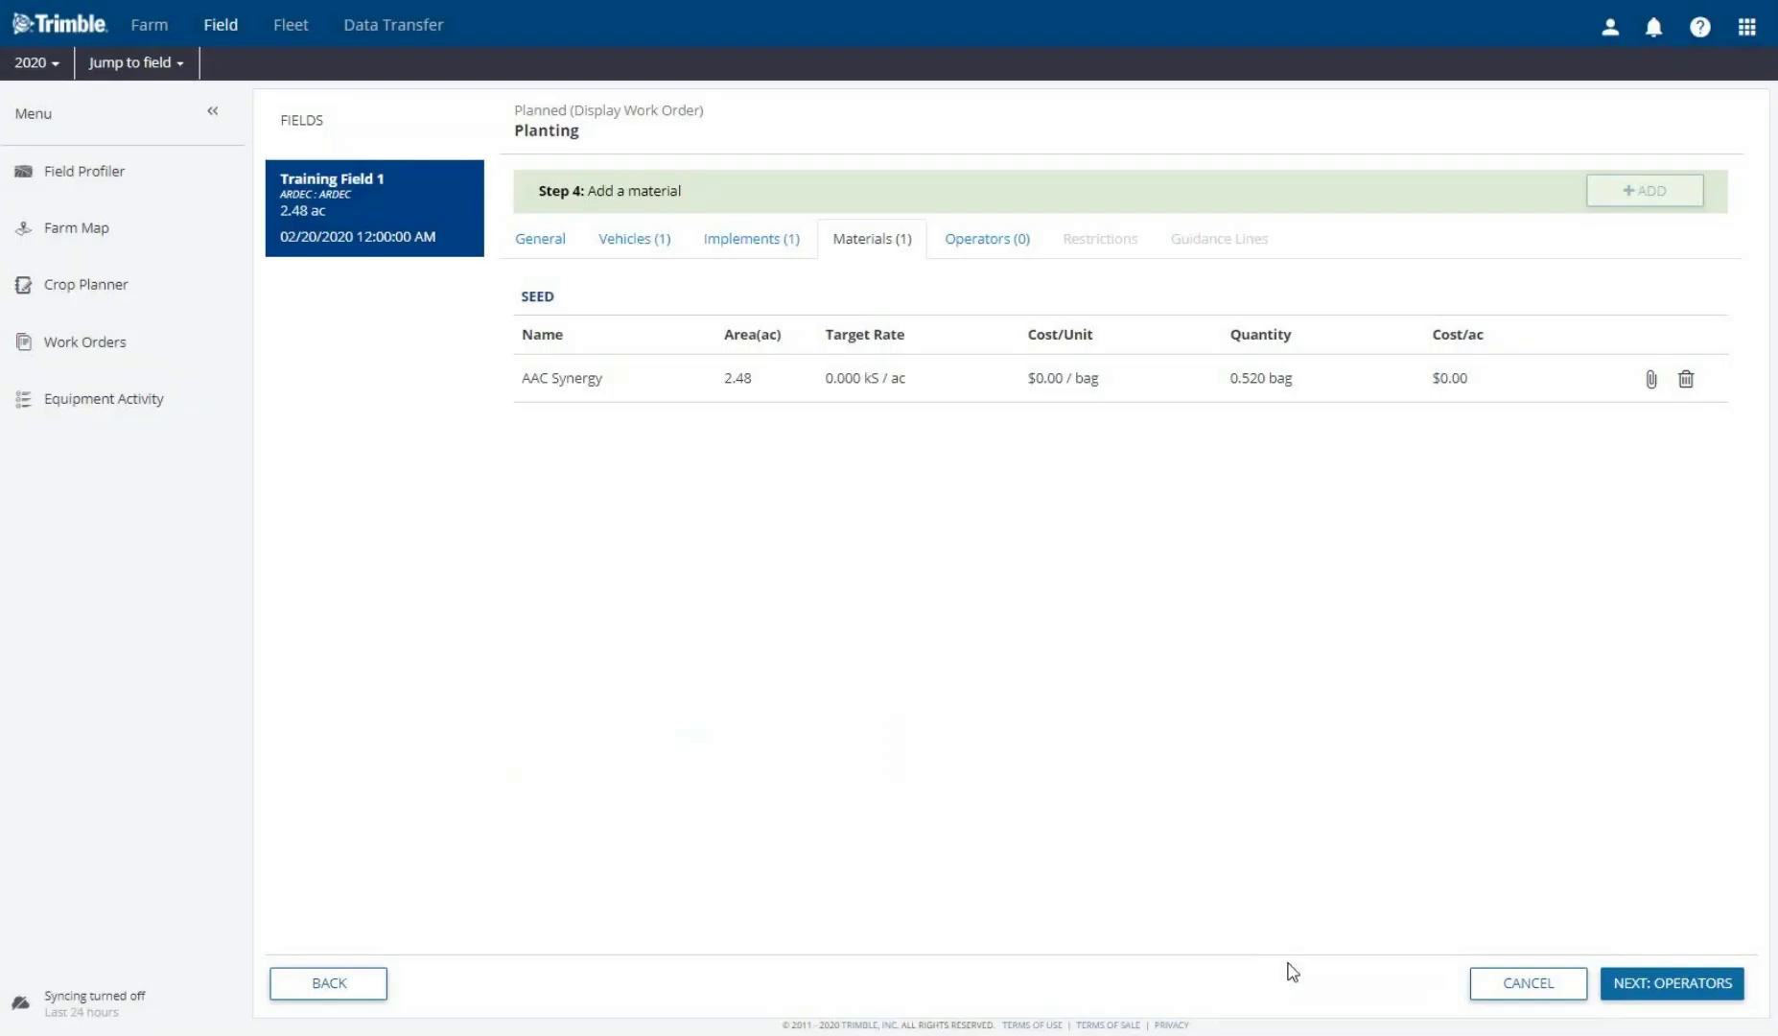
{"action": "mouse_move", "coordinate": [1650, 405]}
Keep Allow any operator selected and add it as the order's operator
{"action": "left_click", "coordinate": [1672, 998]}
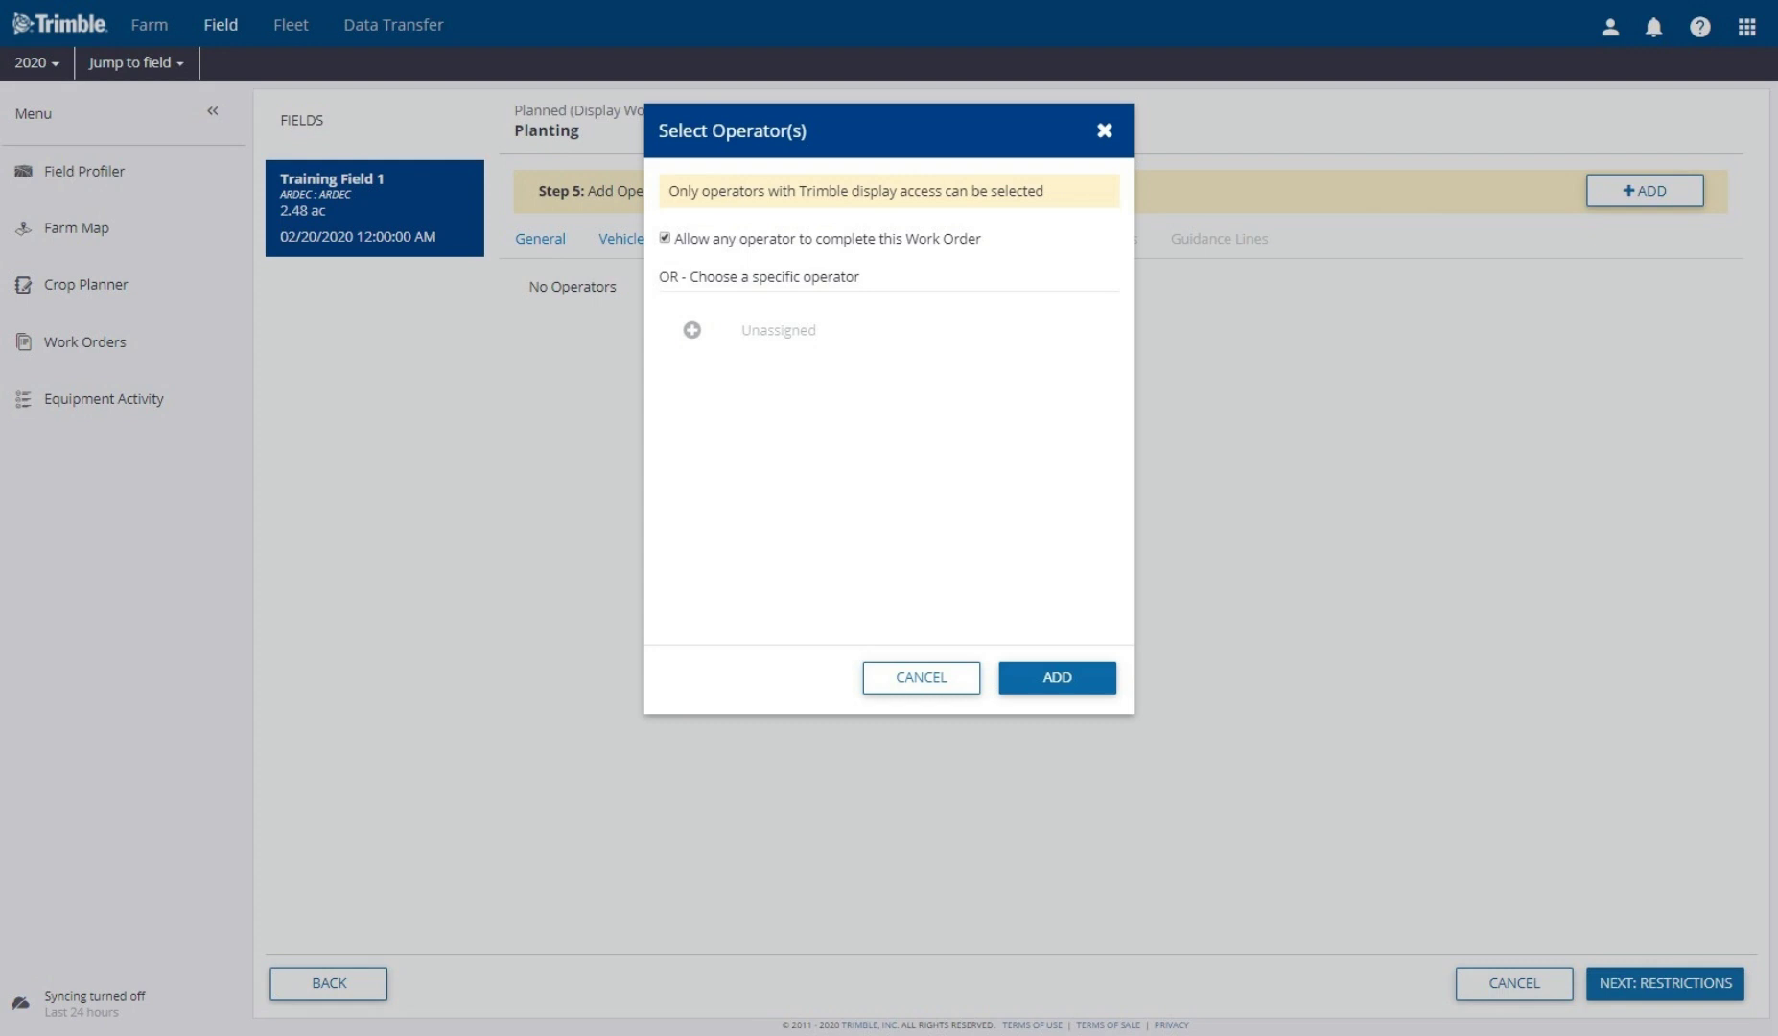
{"action": "key", "text": "Return"}
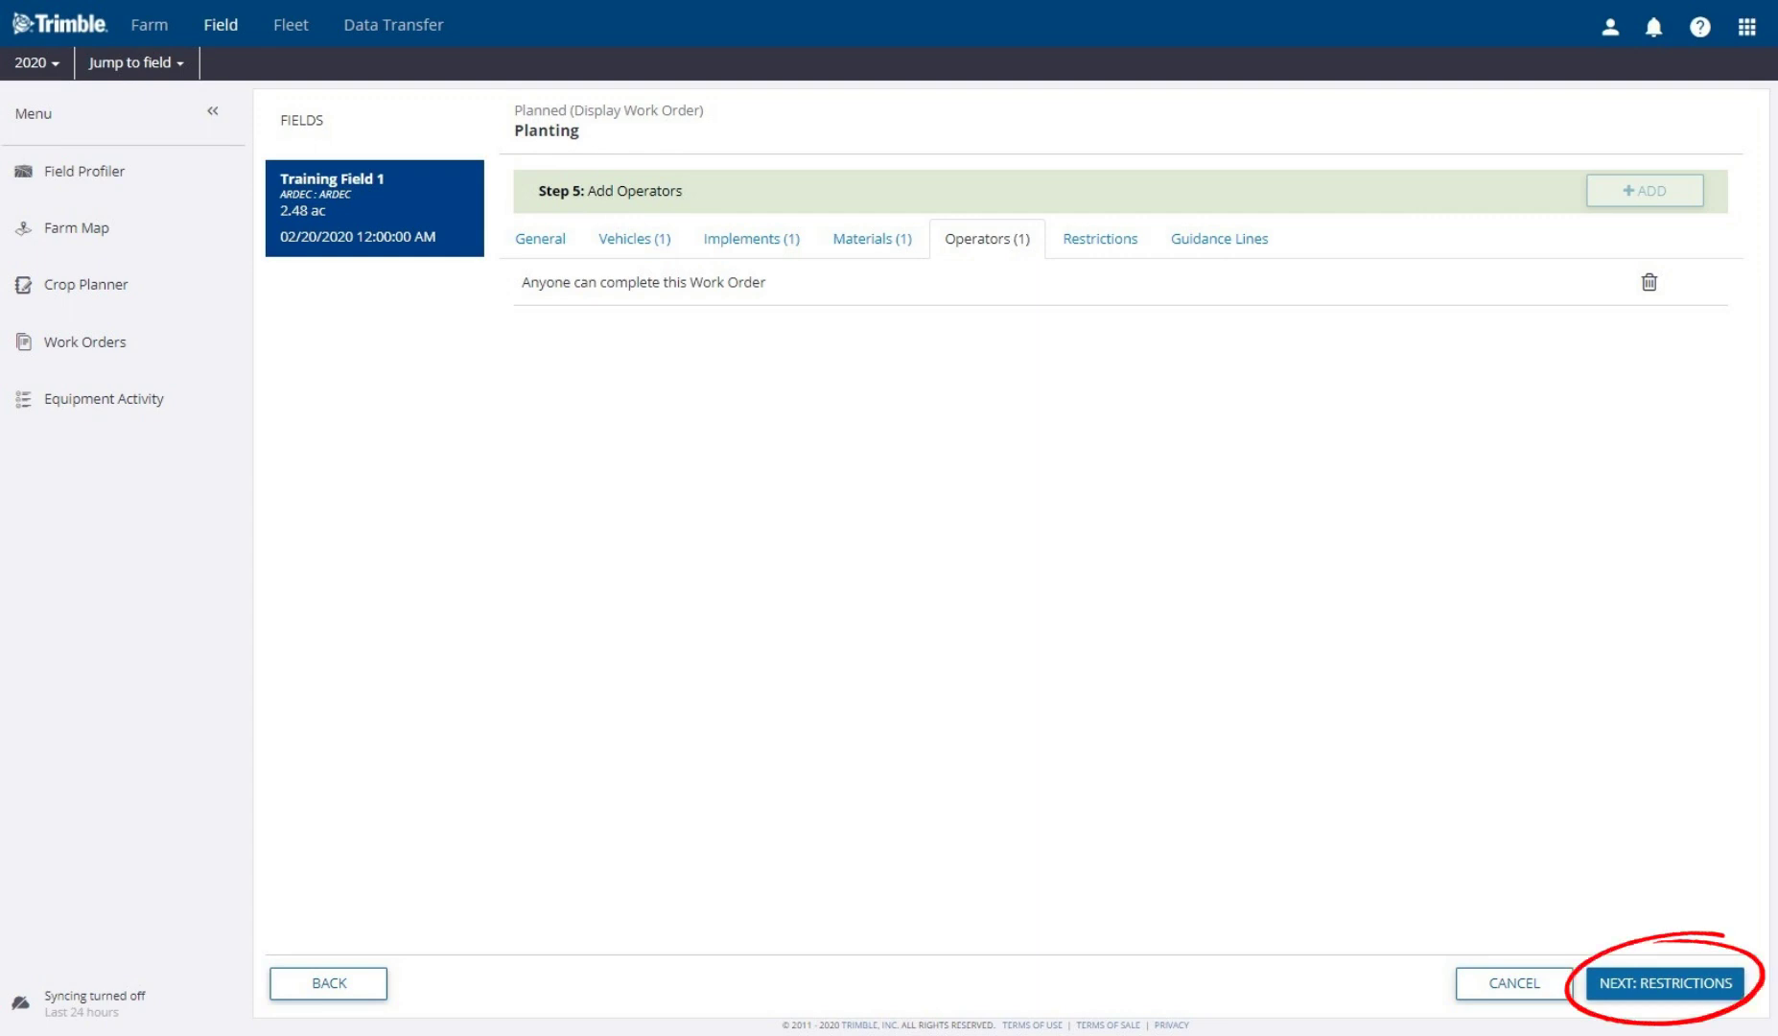
Skip past restrictions and select Planting Line as the order's guidance line
{"action": "key", "text": "Return"}
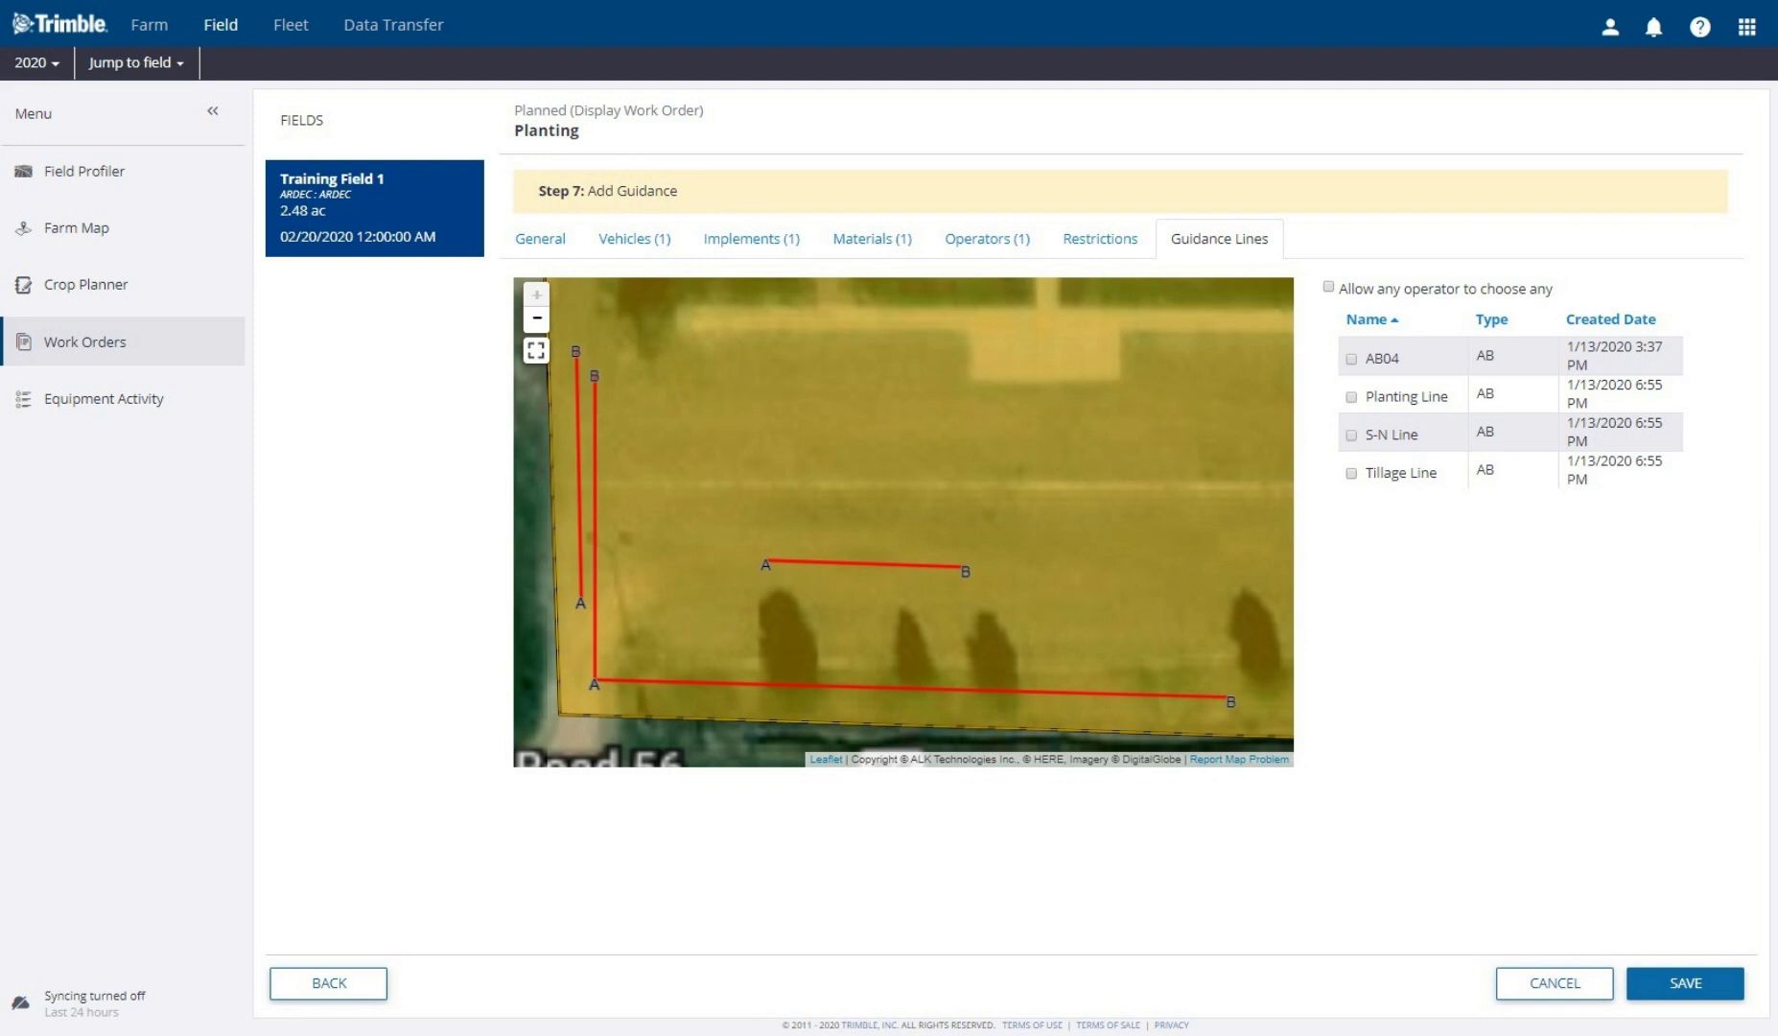
{"action": "left_click", "coordinate": [1352, 396]}
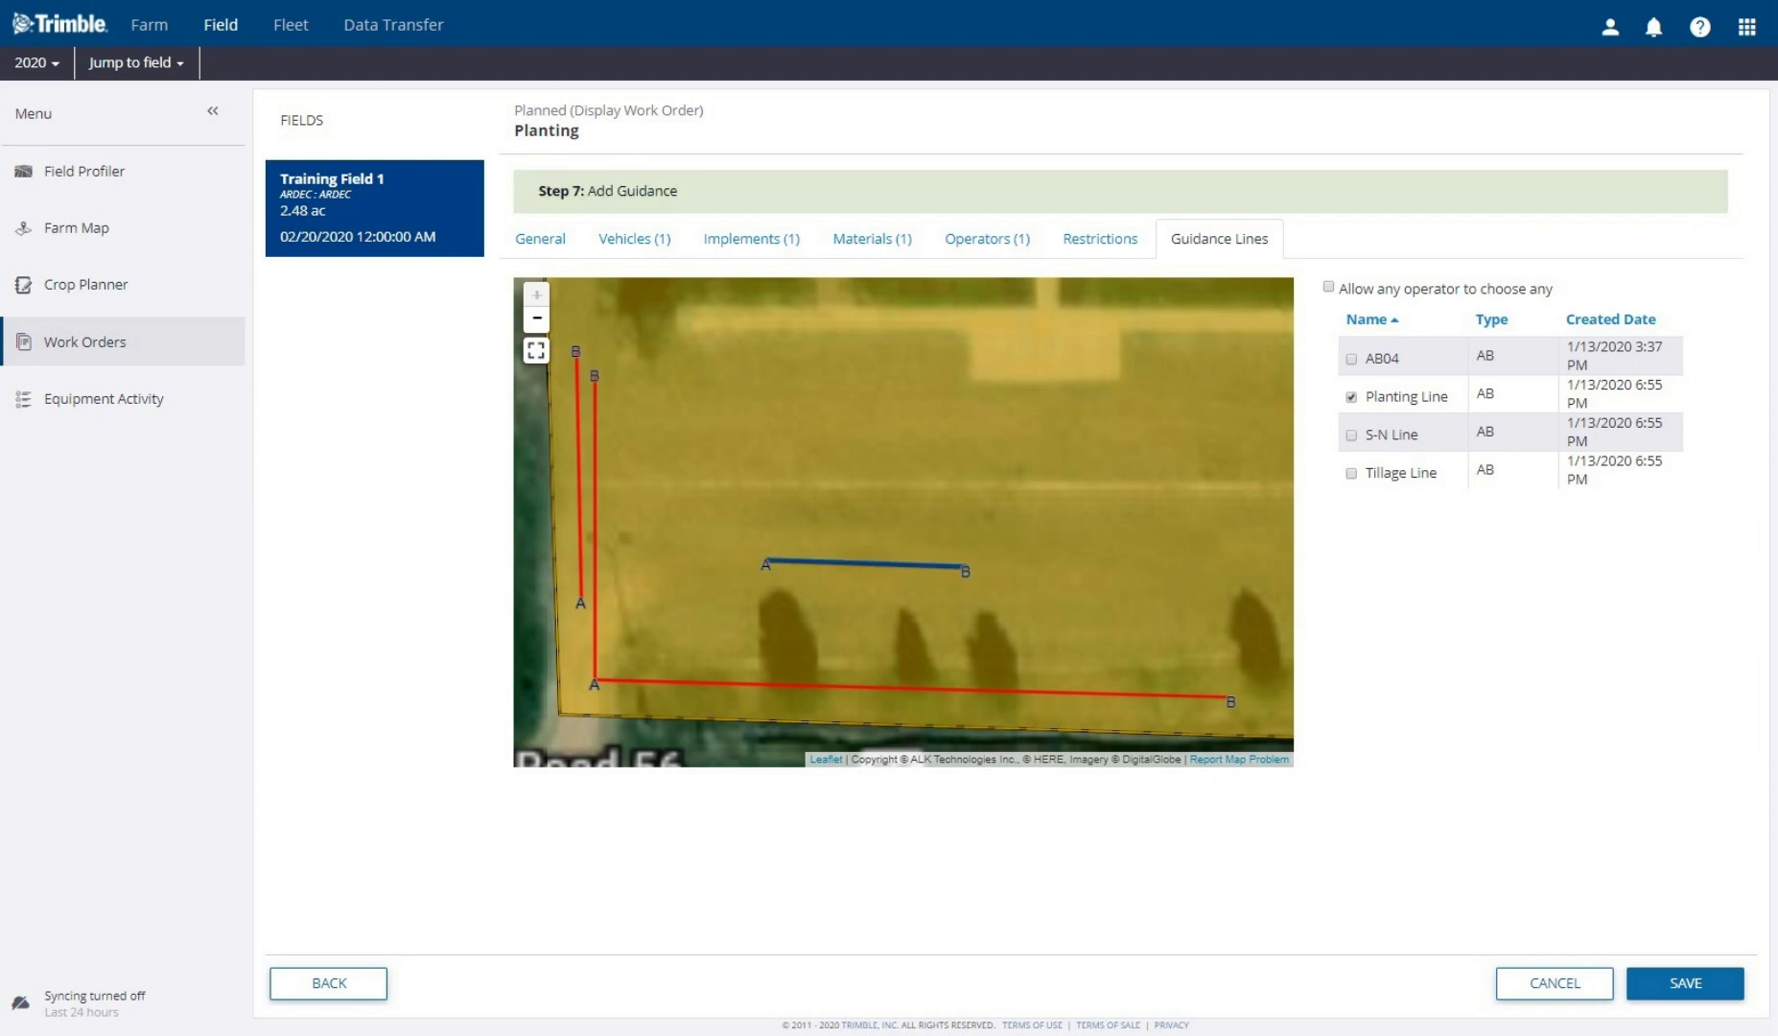